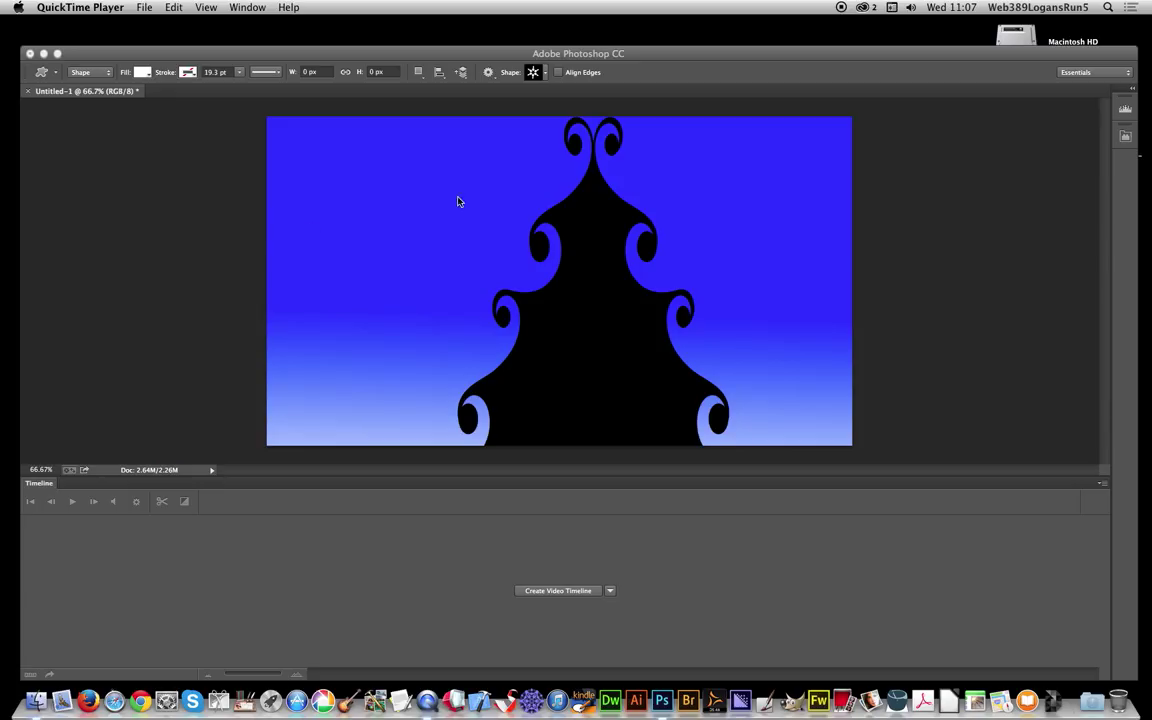
Switch from QuickTime Player to Photoshop, showing the Untitled-1 Christmas tree document
left_click(416, 97)
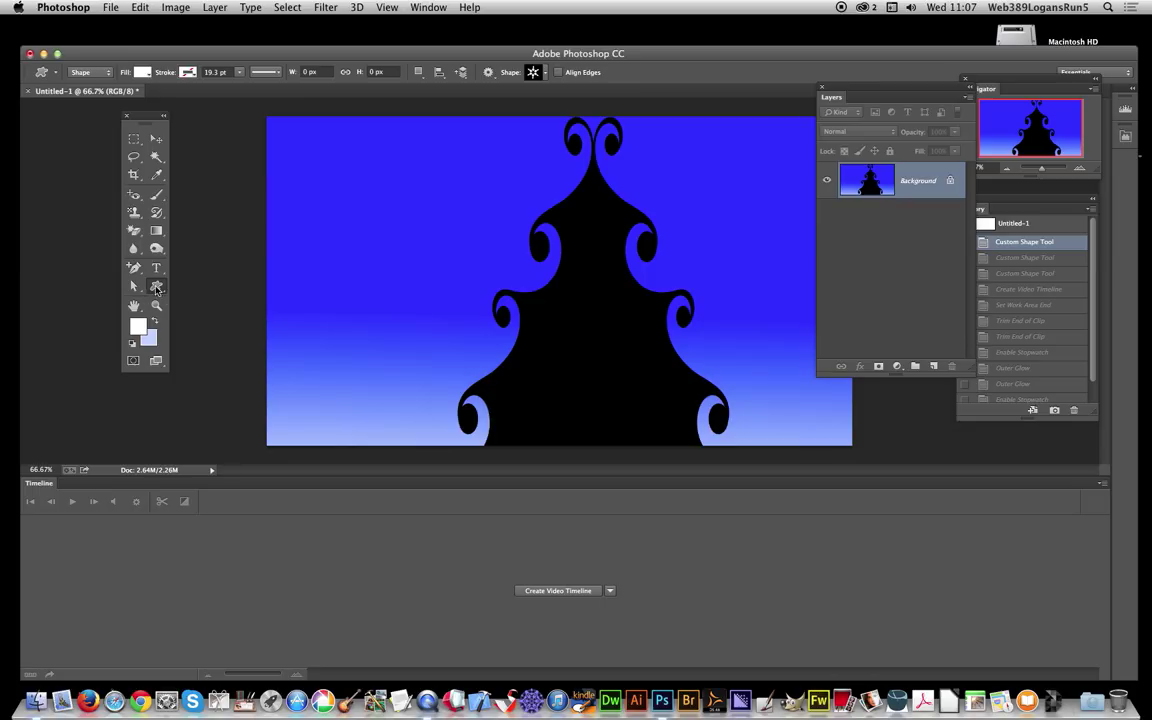
Choose the Custom Shape Tool in Shape mode with a snowflake shape selected
left_click(156, 287)
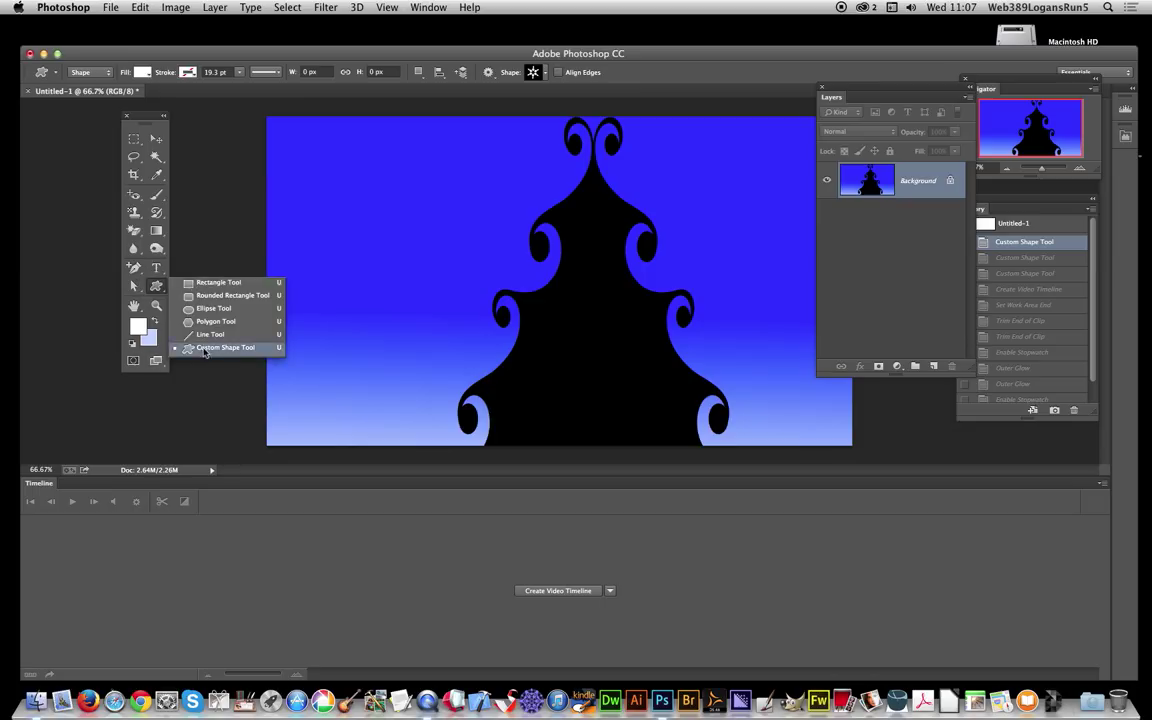
left_click(186, 320)
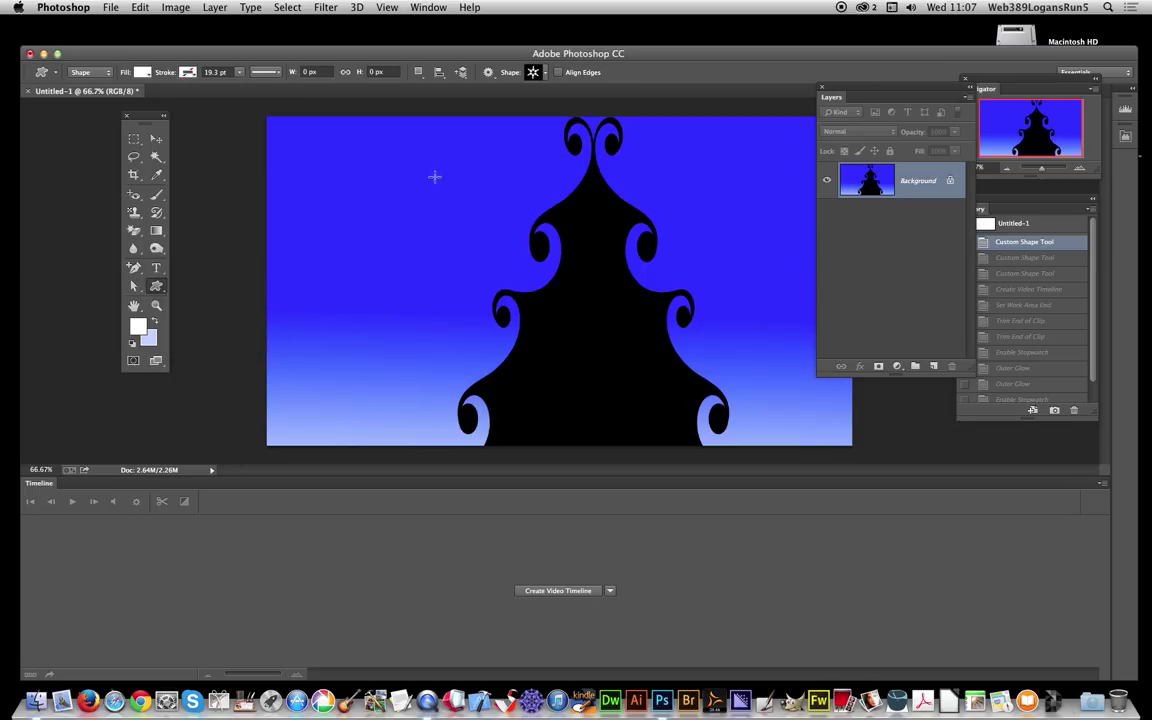
left_click(89, 76)
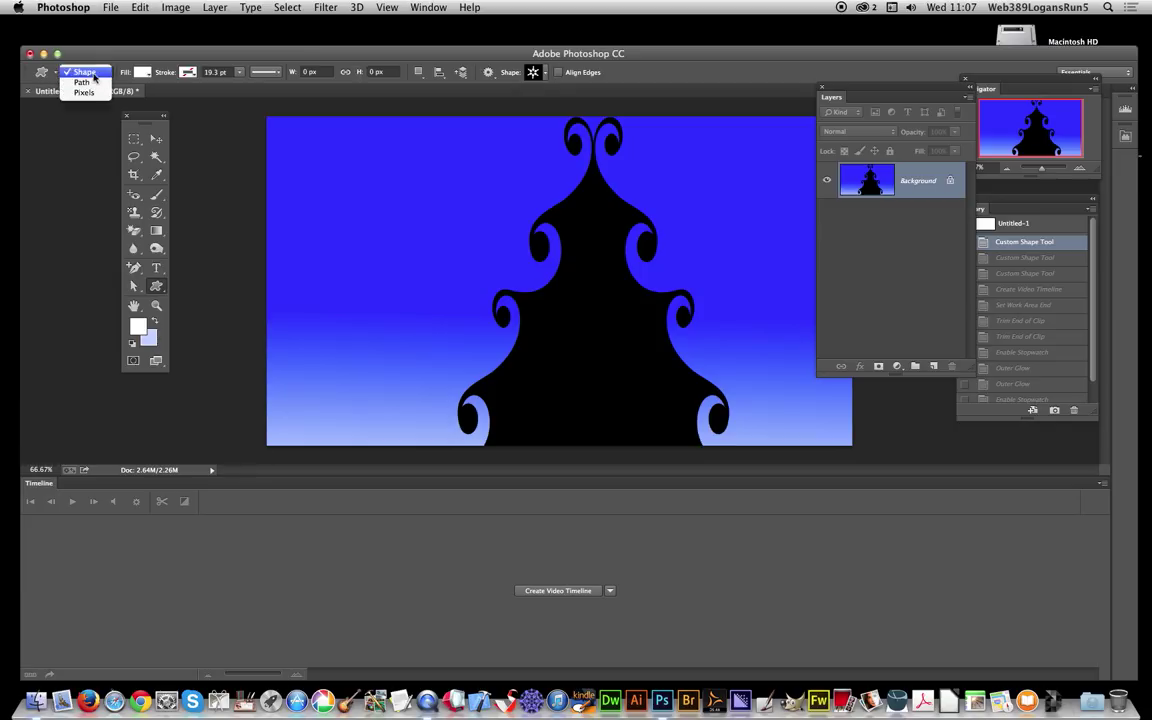
left_click(547, 75)
left_click(537, 72)
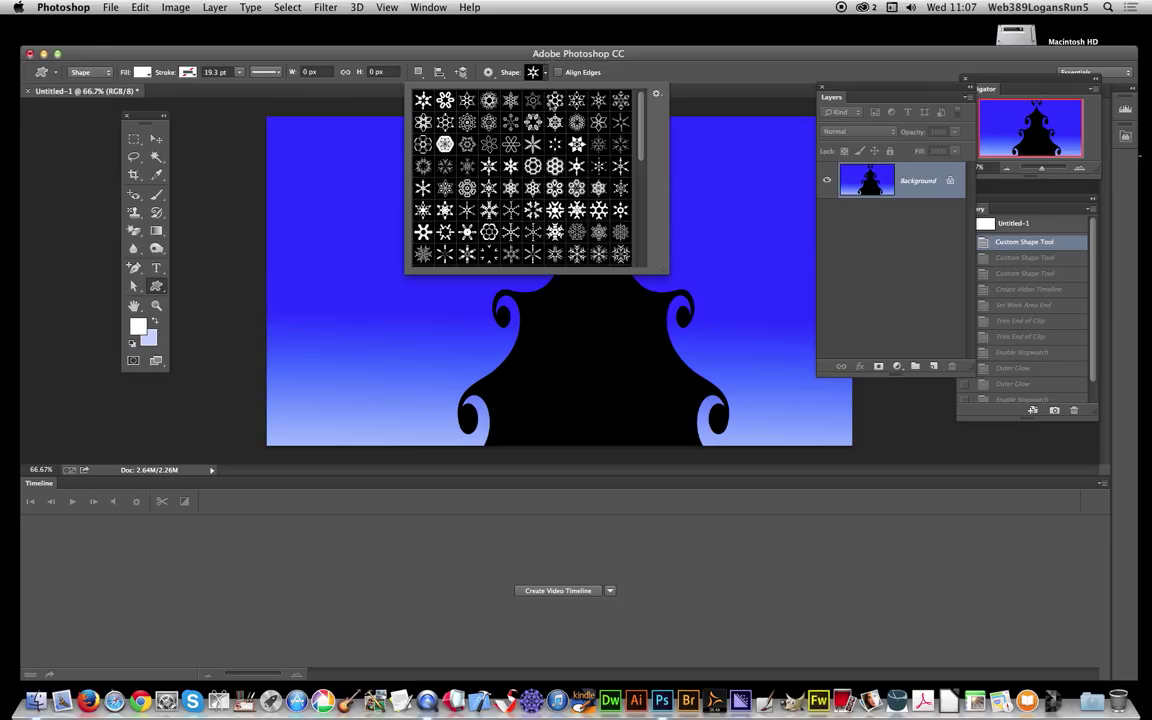
left_click(519, 58)
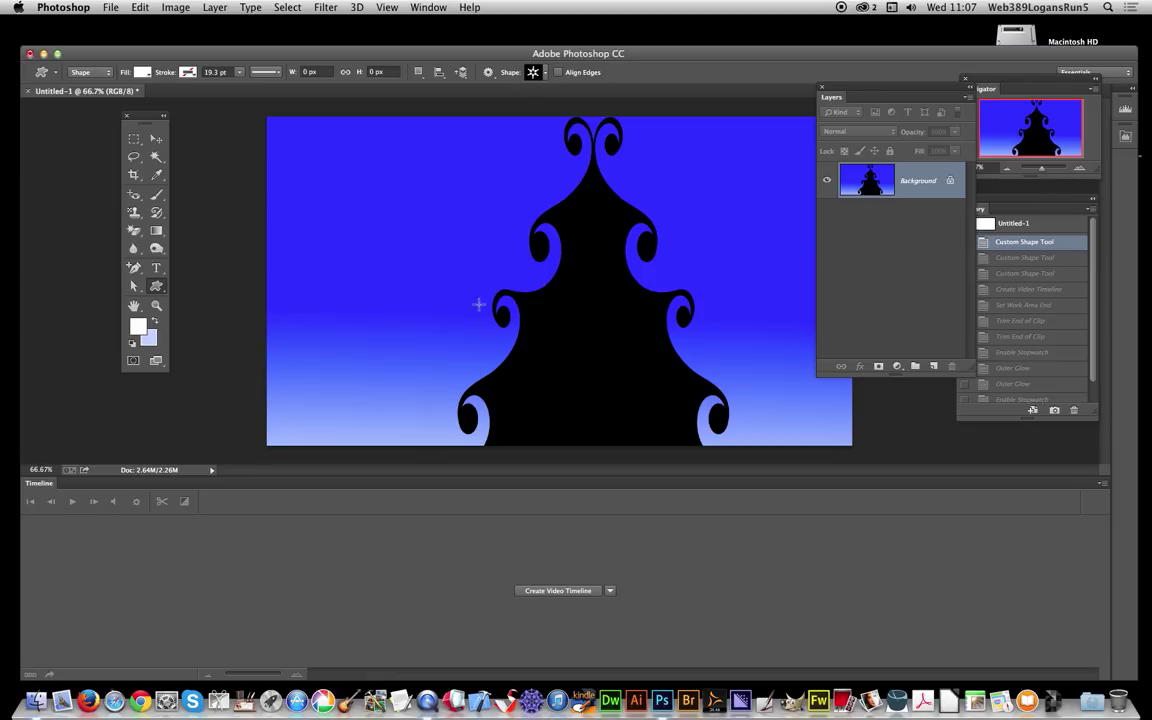
Draw a snowflake on the tree's left side and a smaller one by the lower-right swirl
left_click_drag(471, 282, 550, 355)
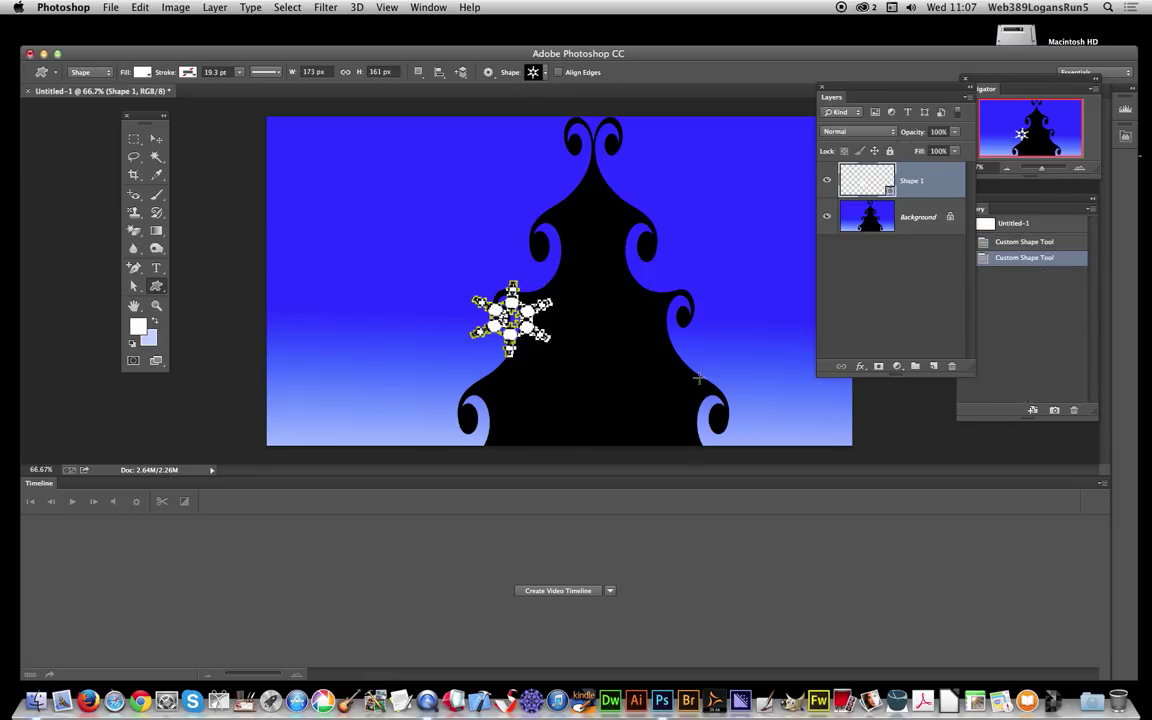
left_click_drag(690, 365, 745, 413)
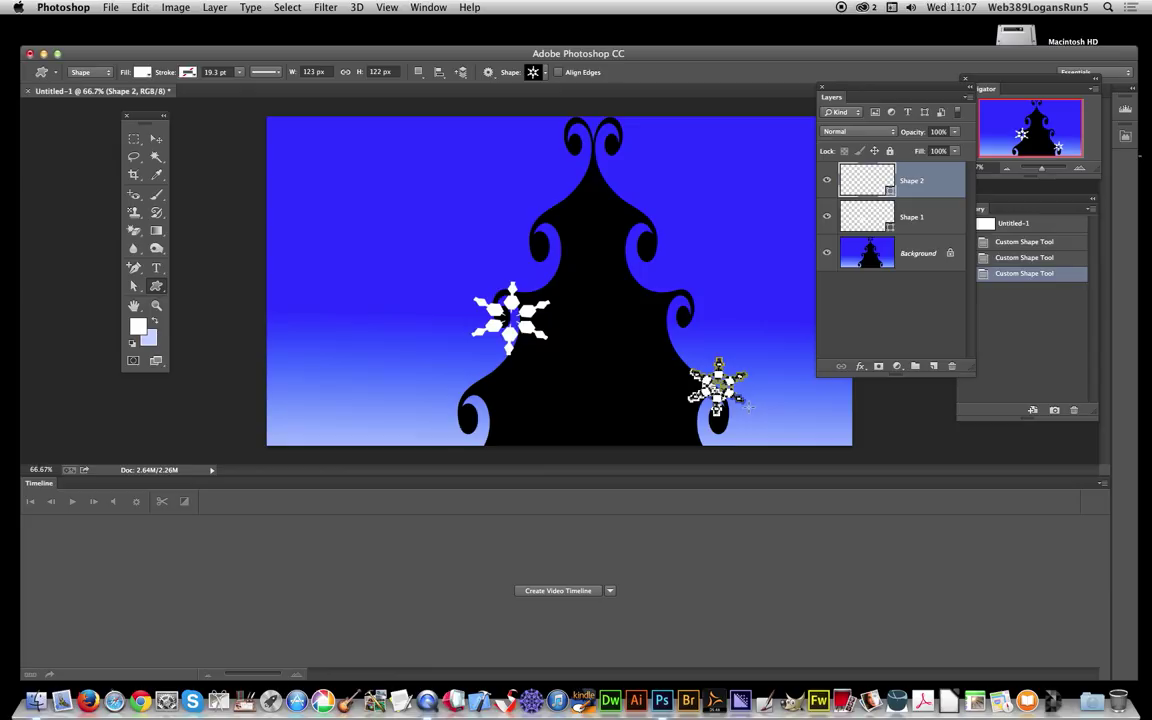
left_click(918, 227)
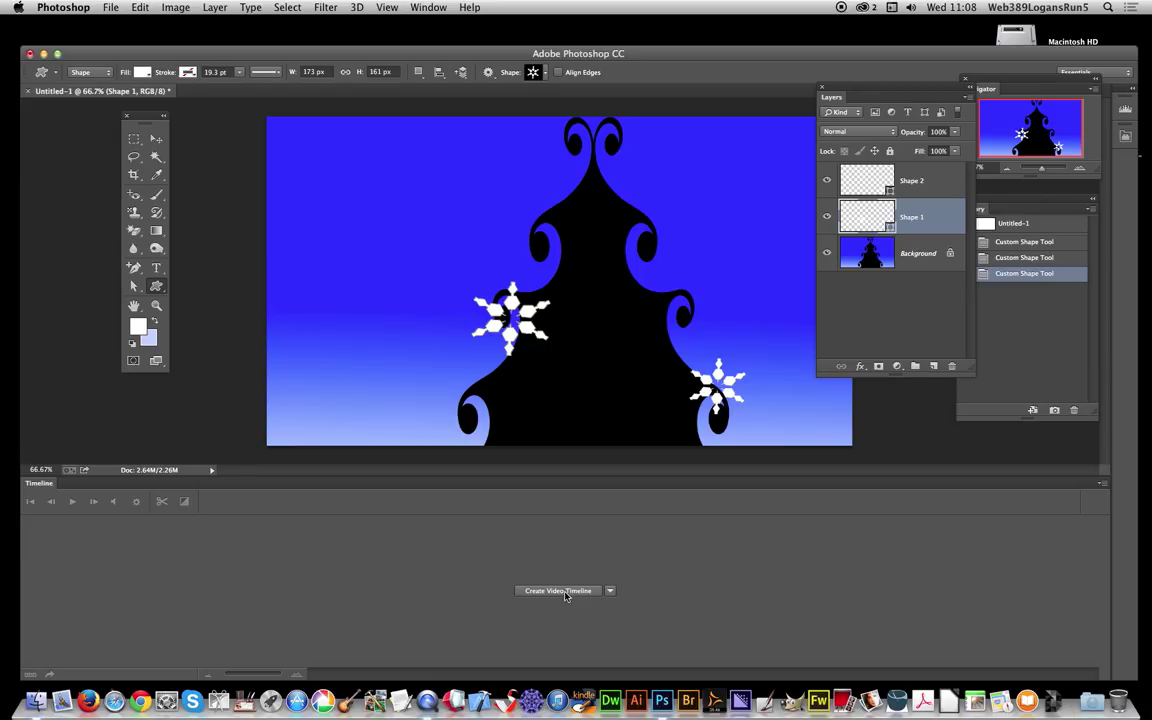
Create a video timeline for the document's layers
left_click(430, 8)
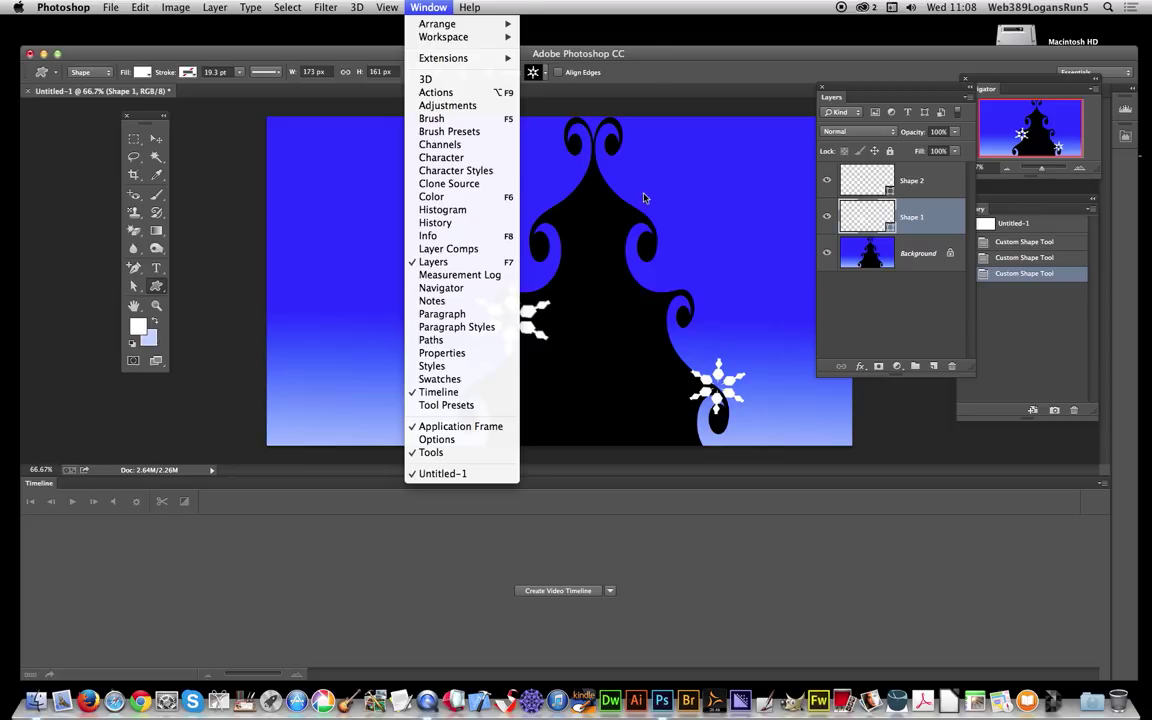
left_click(600, 56)
left_click(558, 591)
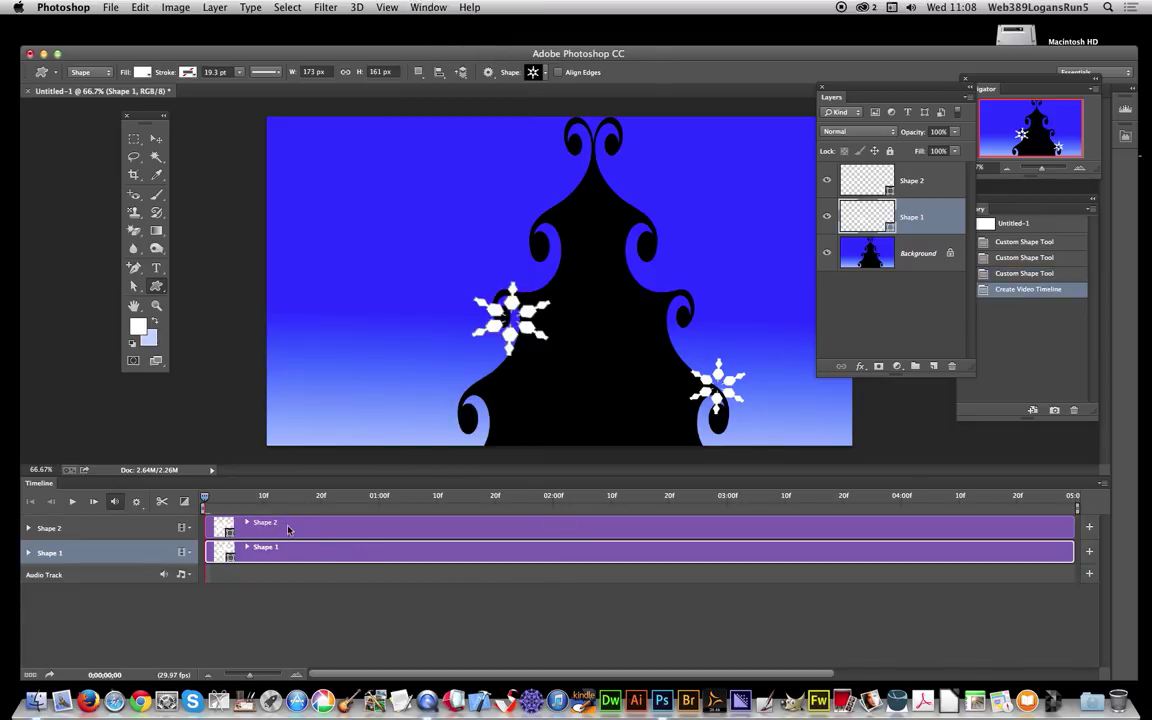
left_click(92, 548)
End the work area just past one second and trim the Shape 2 and Shape 1 clips to about 01:10
left_click_drag(1078, 508, 434, 504)
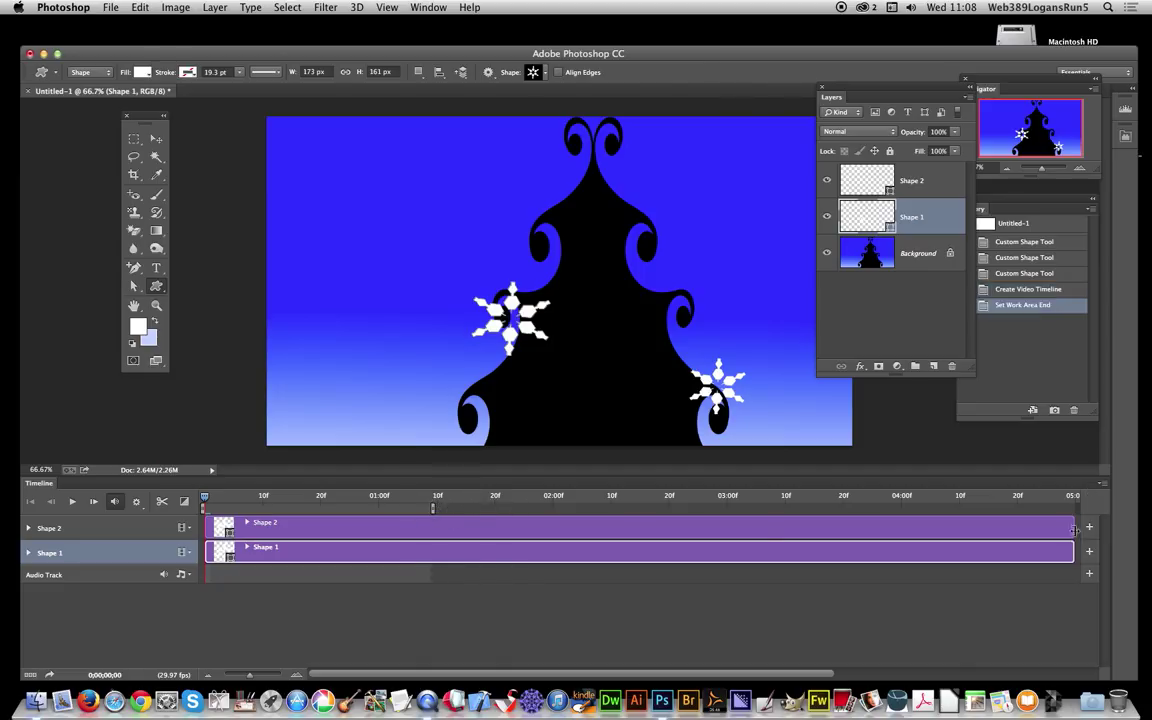
left_click_drag(1074, 528, 430, 528)
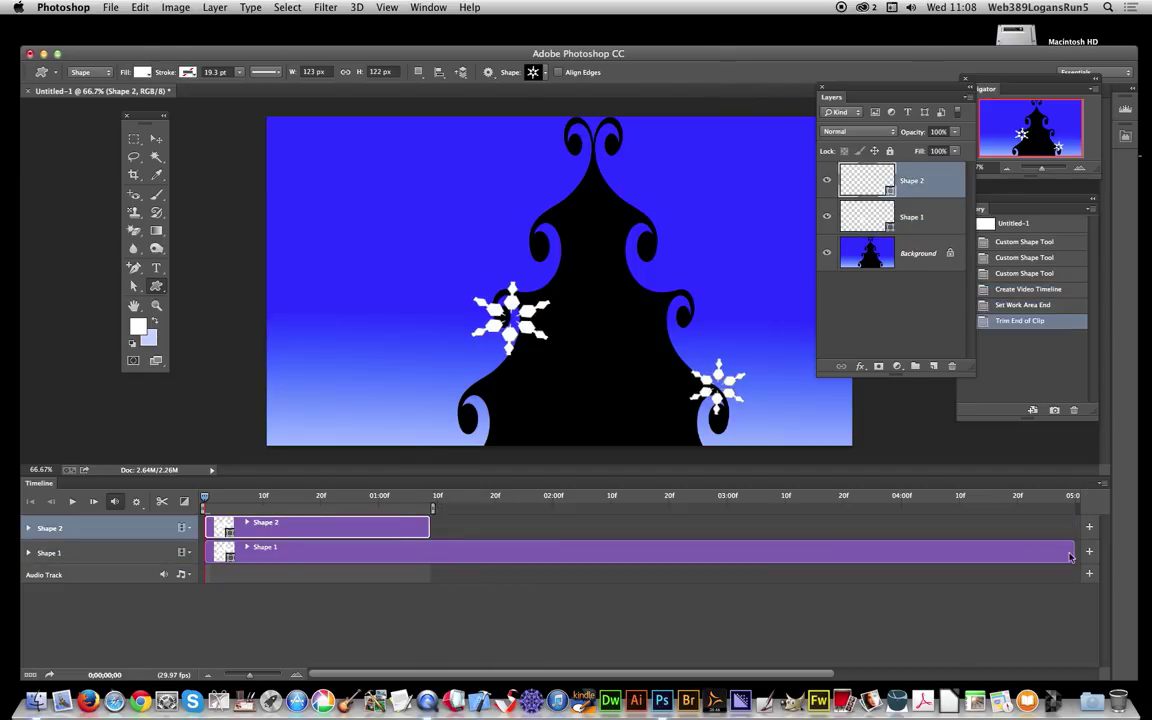
left_click_drag(1074, 552, 429, 530)
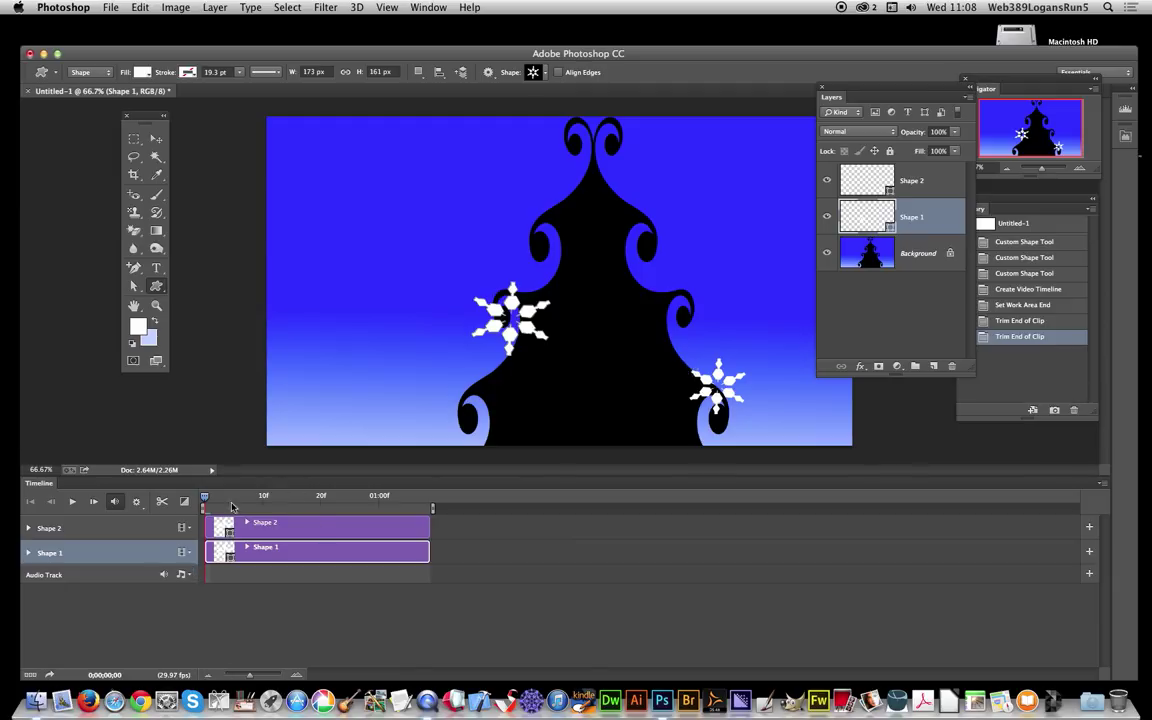
Key Shape 1's Style at frame 0 and add an Outer Glow of 76 px size and 7% spread
left_click(29, 554)
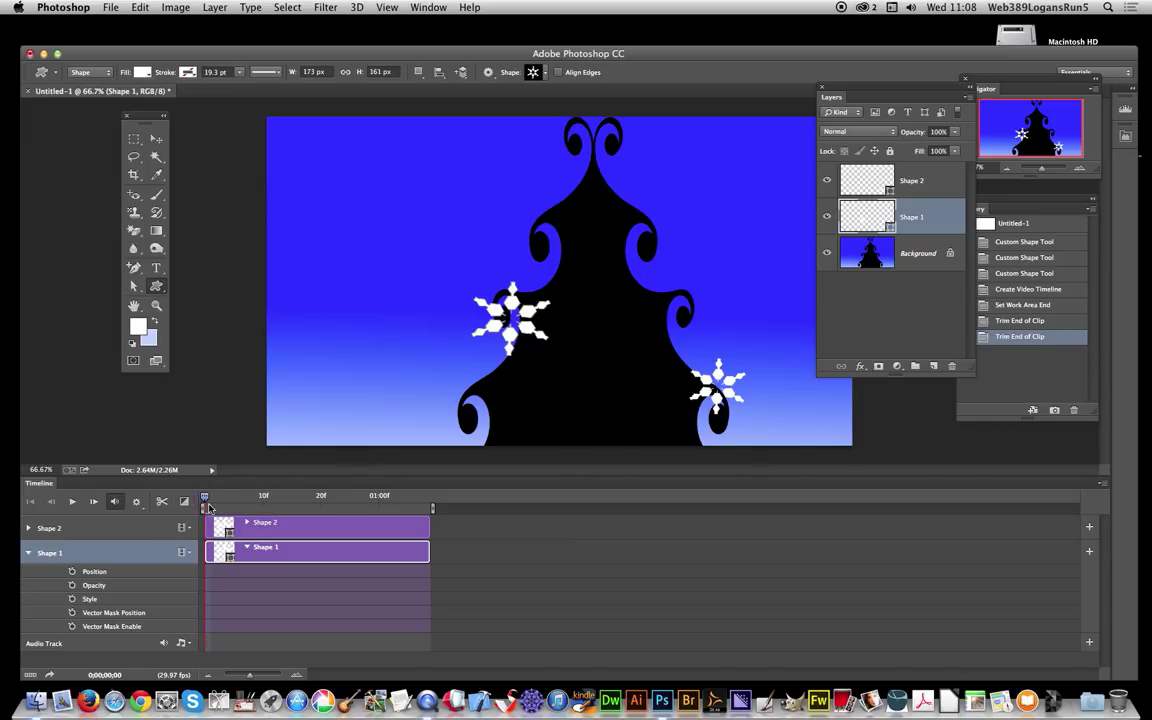
left_click(71, 598)
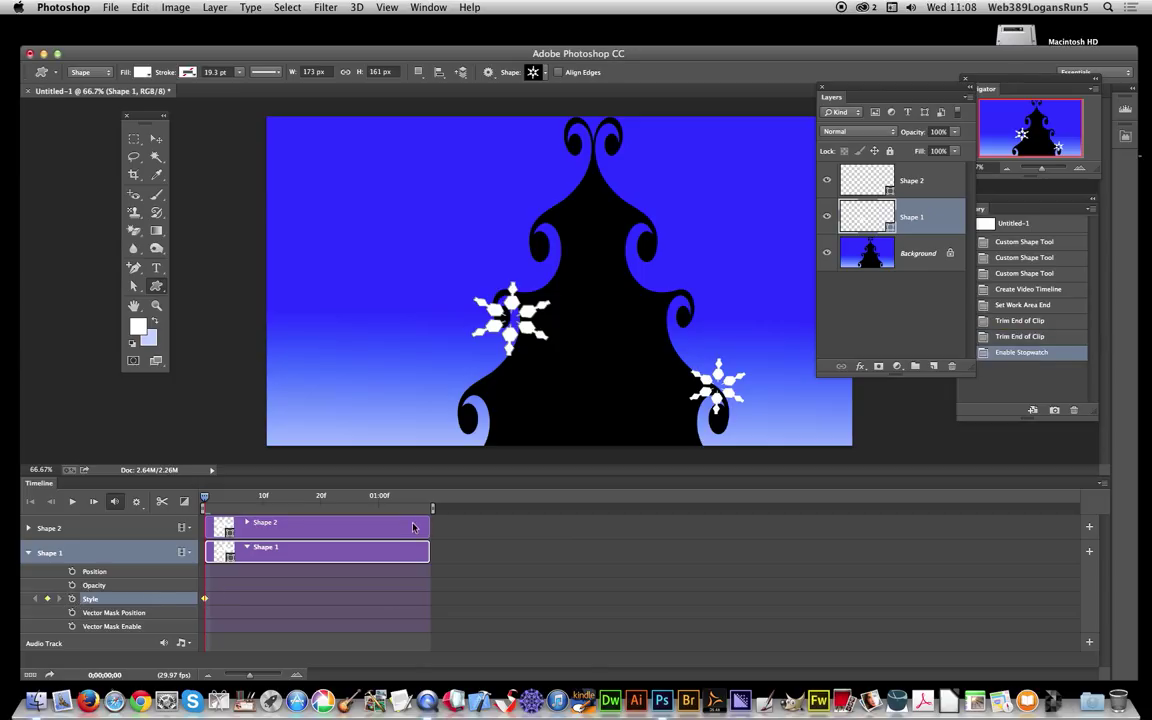
left_click(215, 8)
mouse_move(226, 96)
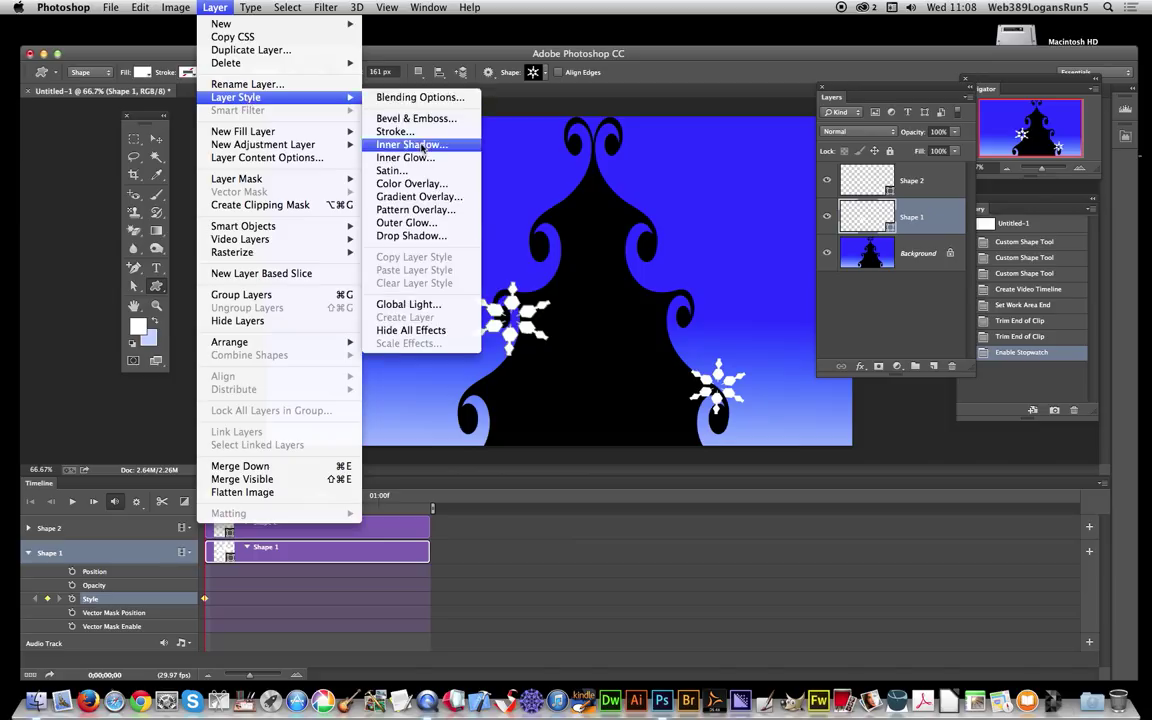
left_click(420, 224)
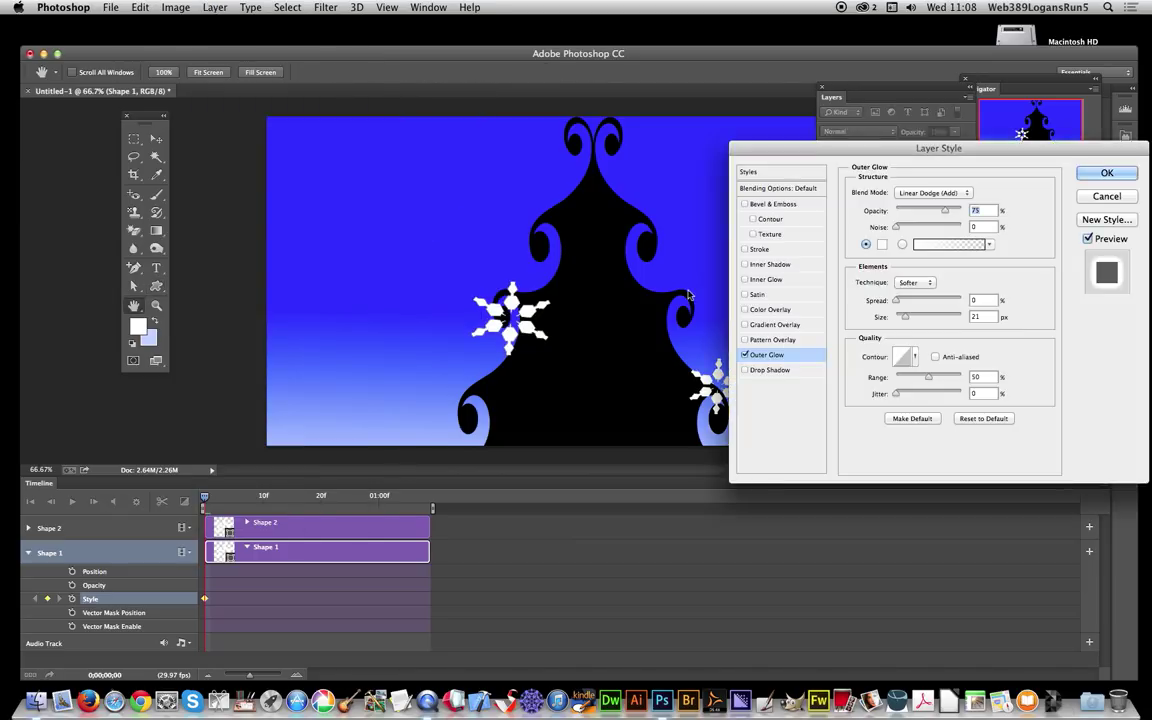
mouse_move(905, 317)
left_mouse_down()
mouse_move(918, 317)
mouse_move(902, 301)
left_mouse_up()
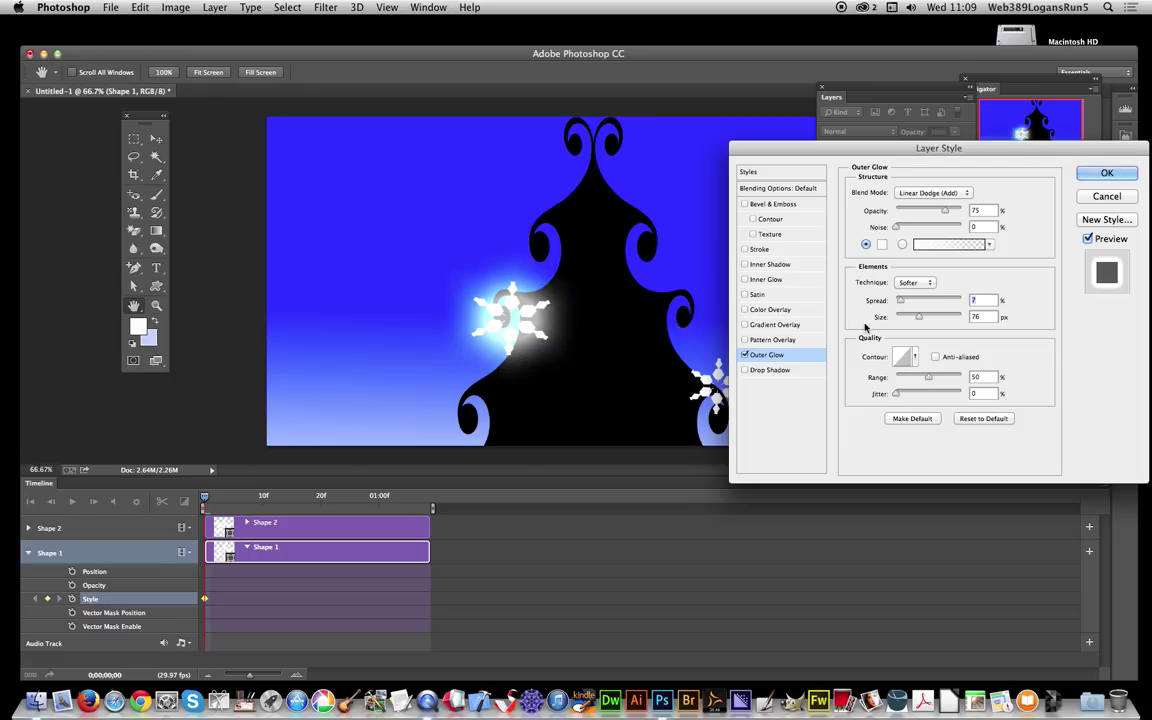
Apply the large glow, then at frame 14 shrink Shape 1's Outer Glow size to about 9 px
left_click(1107, 173)
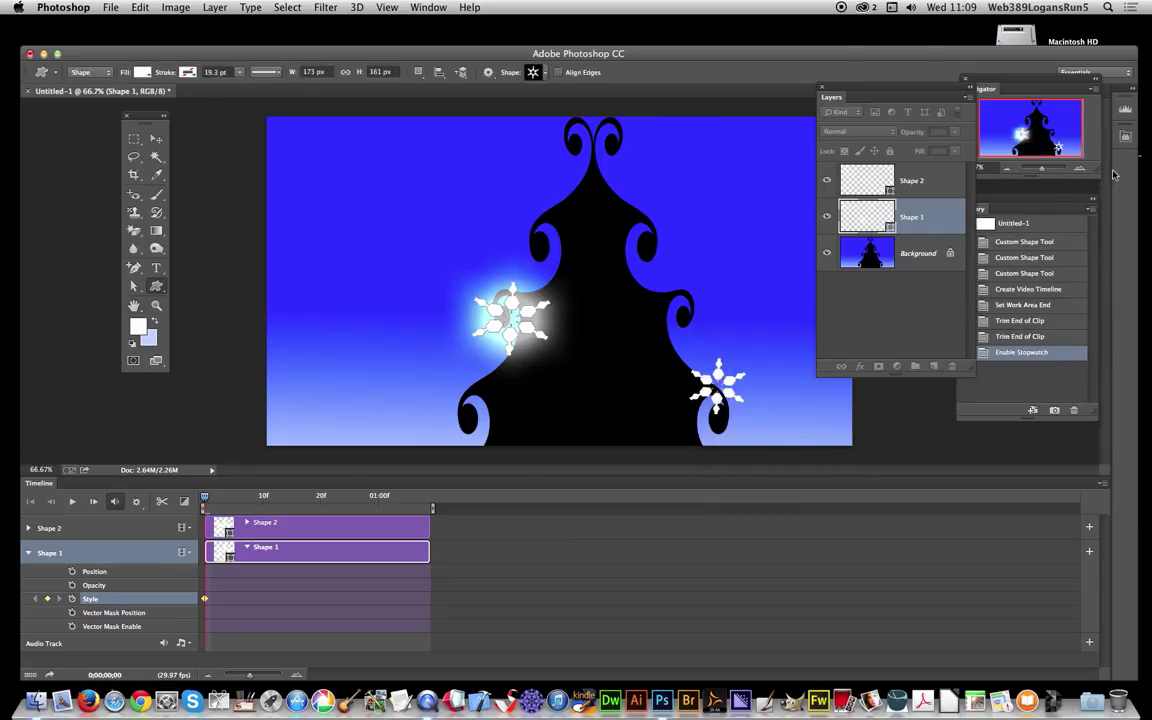
left_click_drag(205, 497, 430, 500)
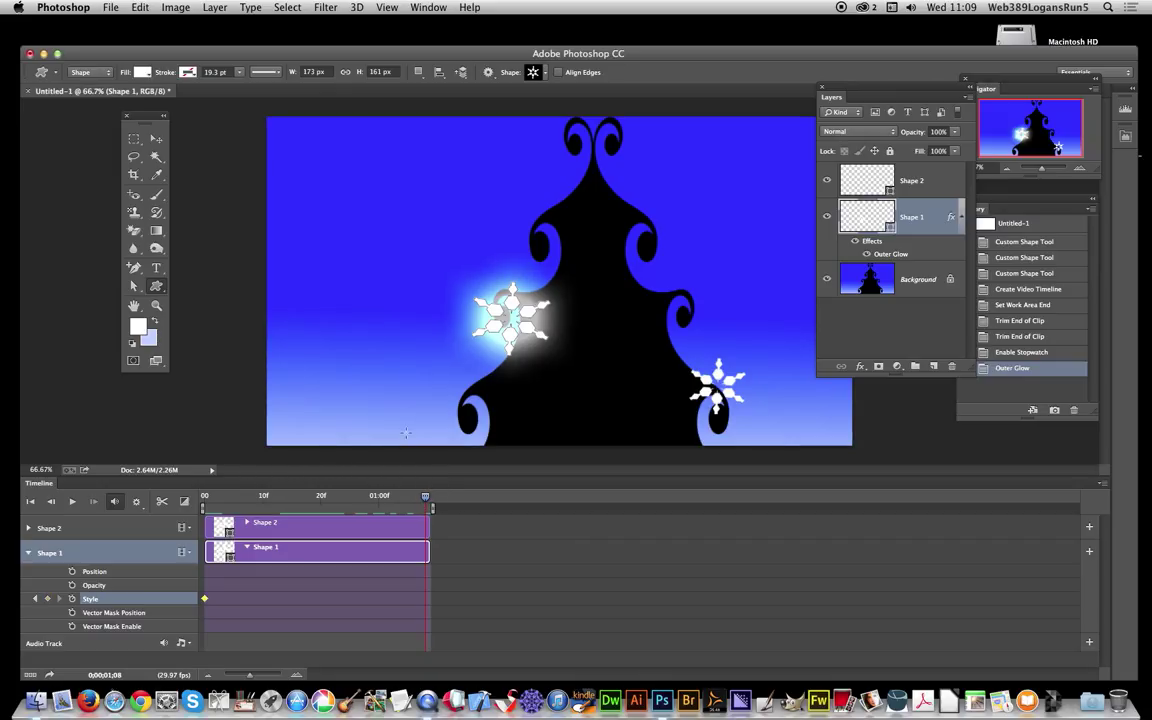
left_click(214, 7)
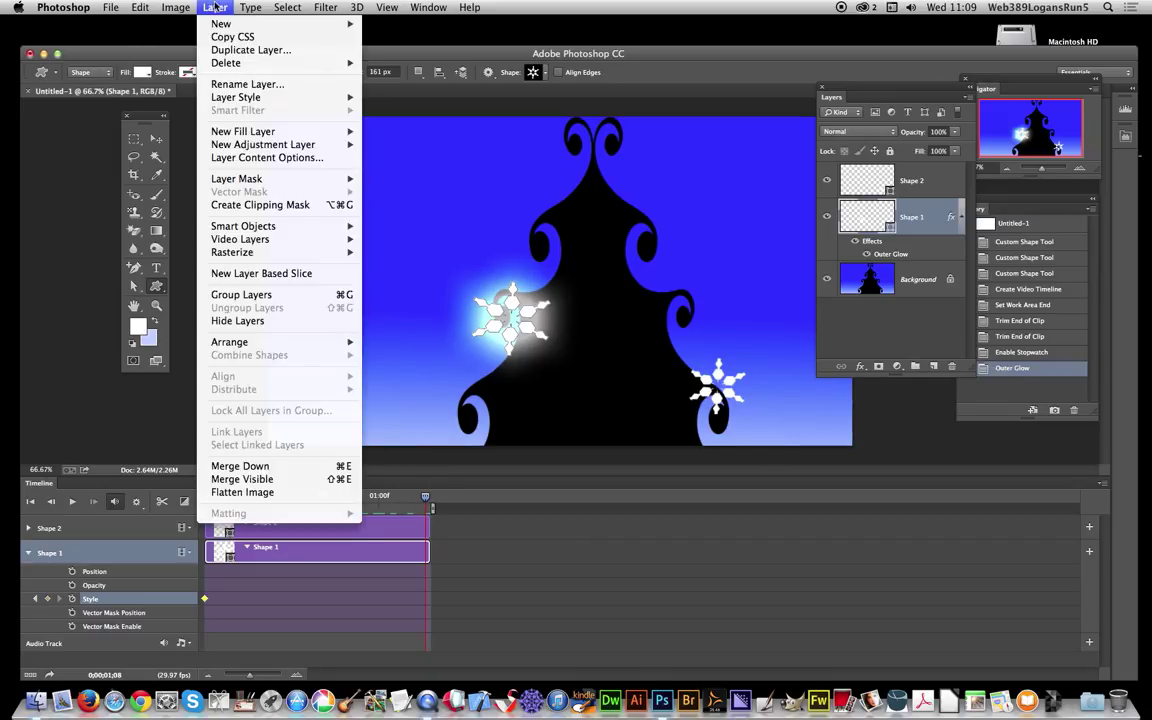
mouse_move(237, 95)
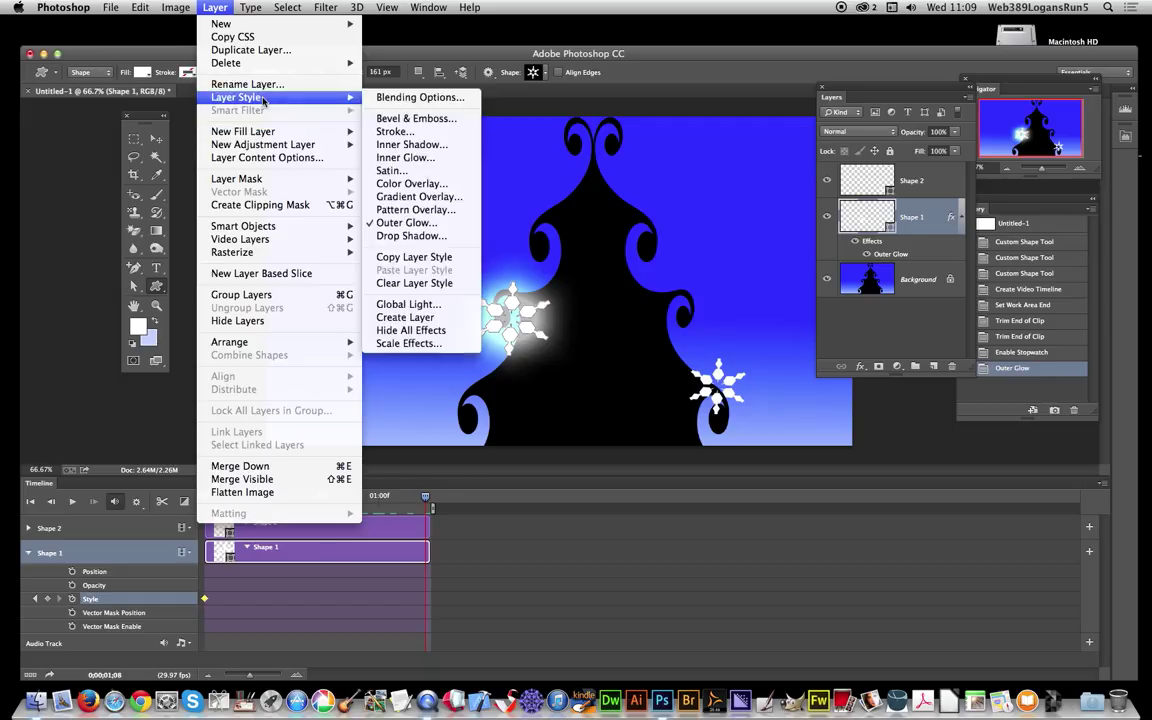
left_click(395, 222)
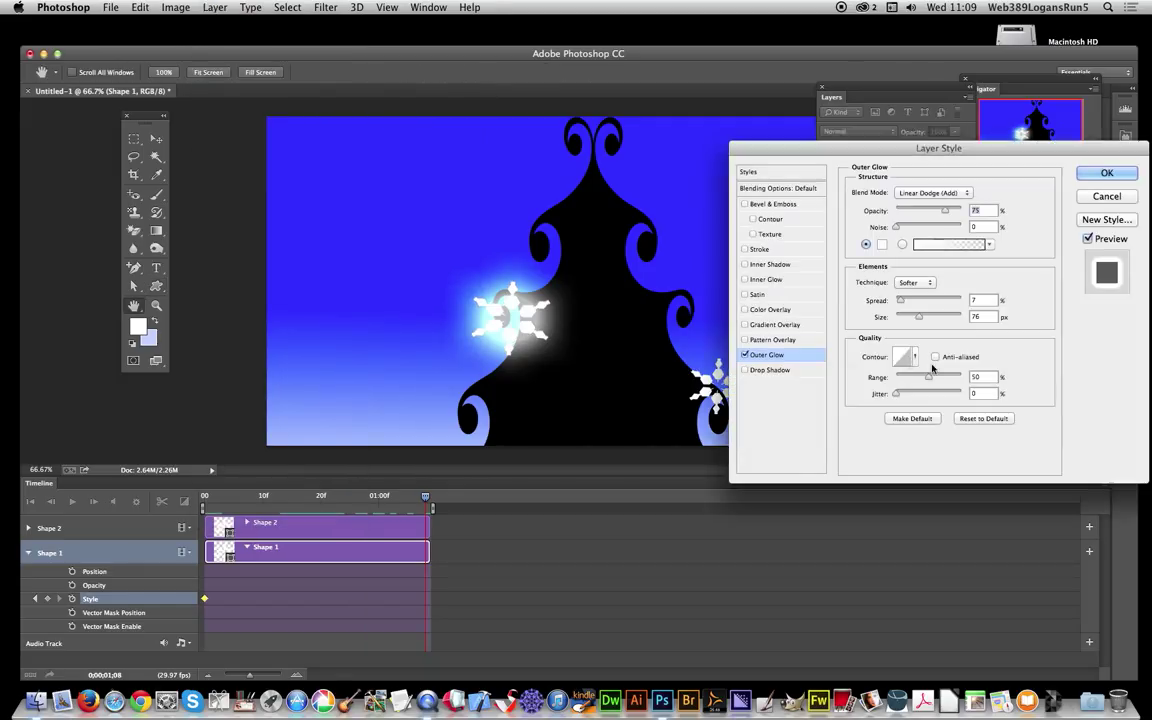
left_click_drag(919, 316, 905, 317)
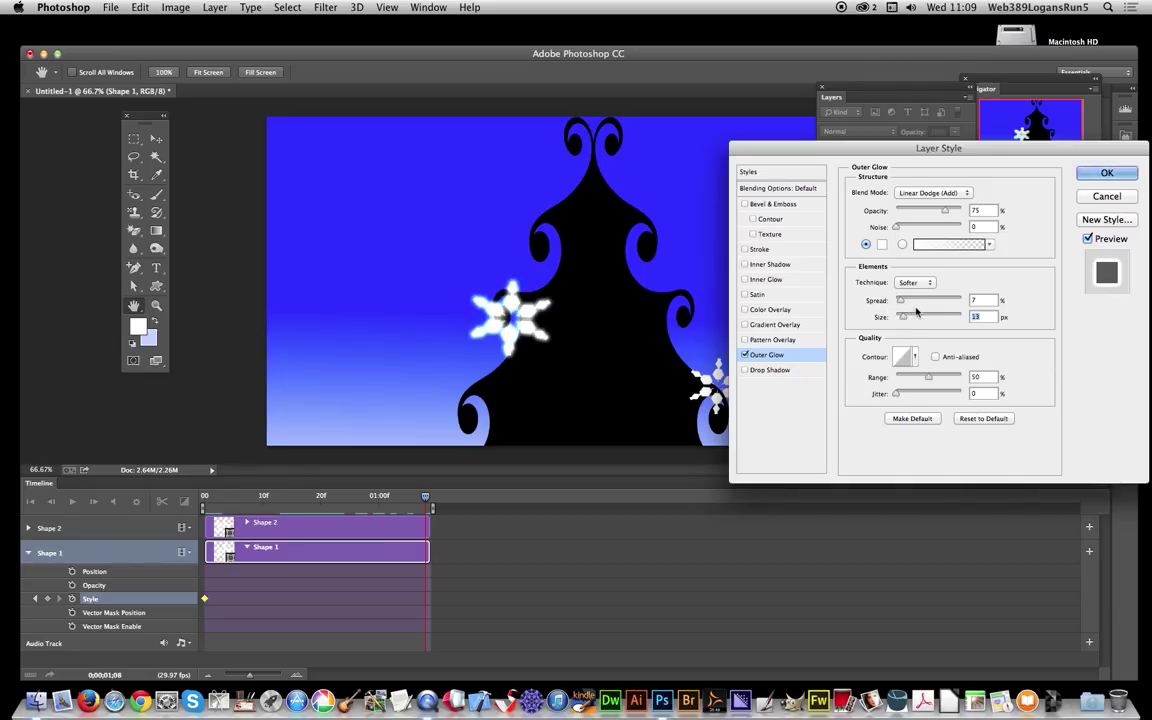
left_click(1107, 176)
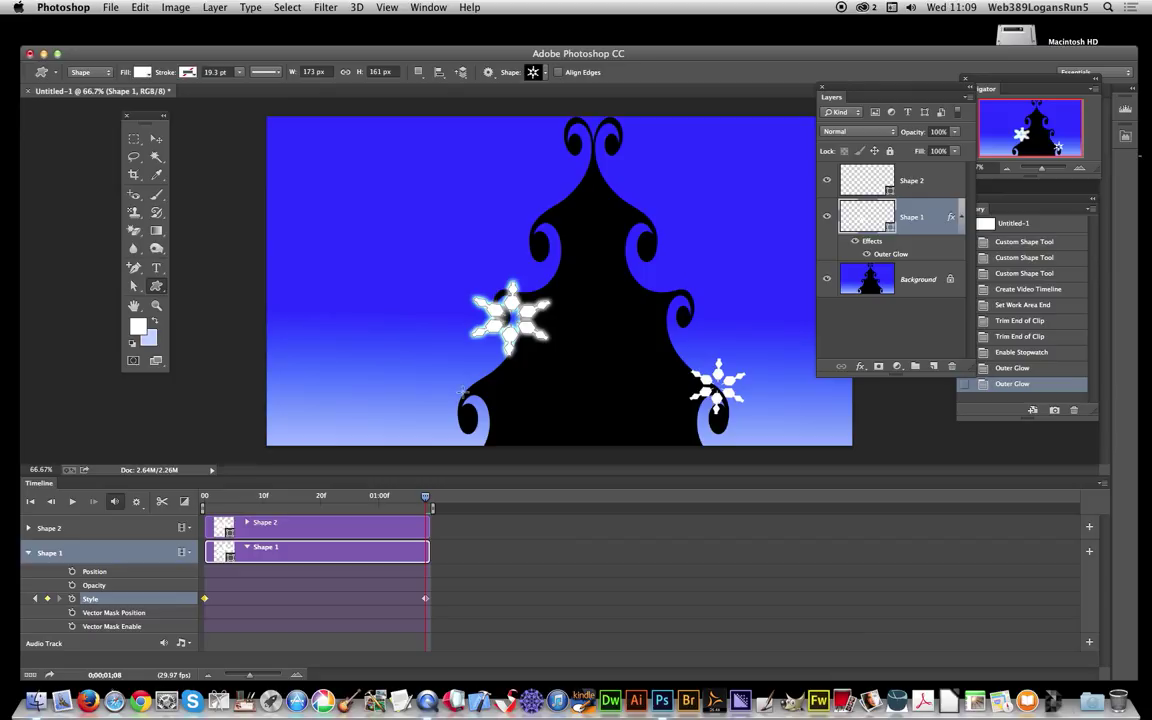
Expand and select Shape 2, key its Style at the clip's end, and return the playhead to frame 0
left_click(29, 528)
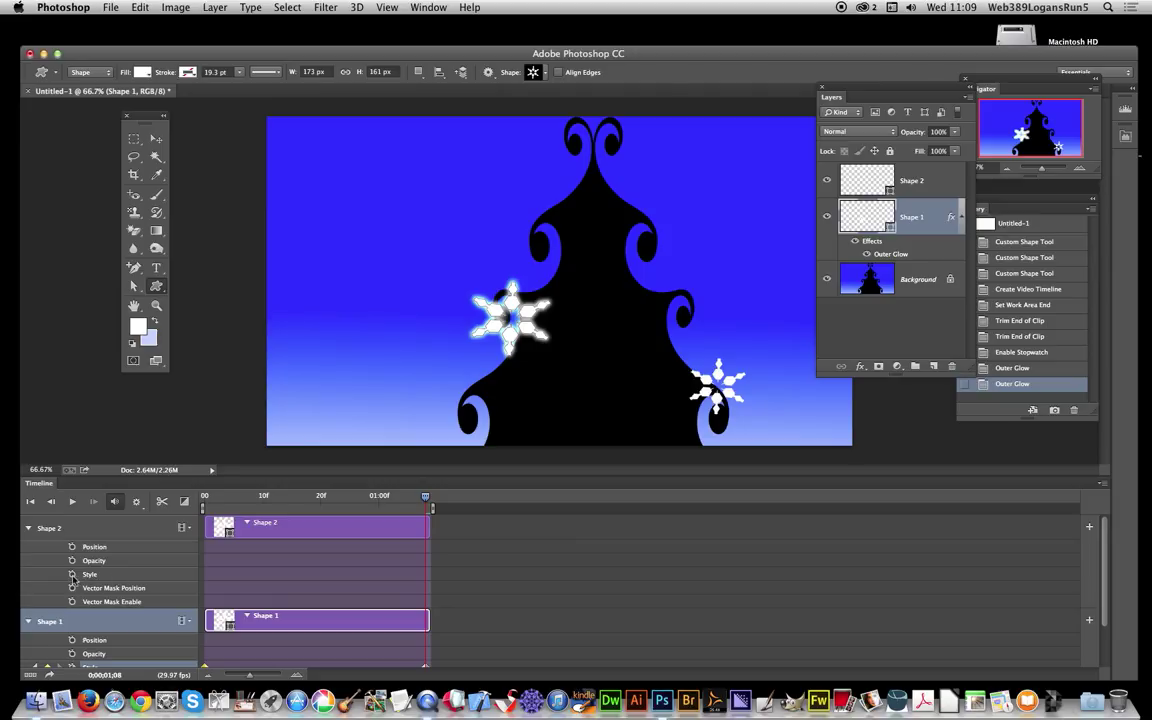
left_click(903, 181)
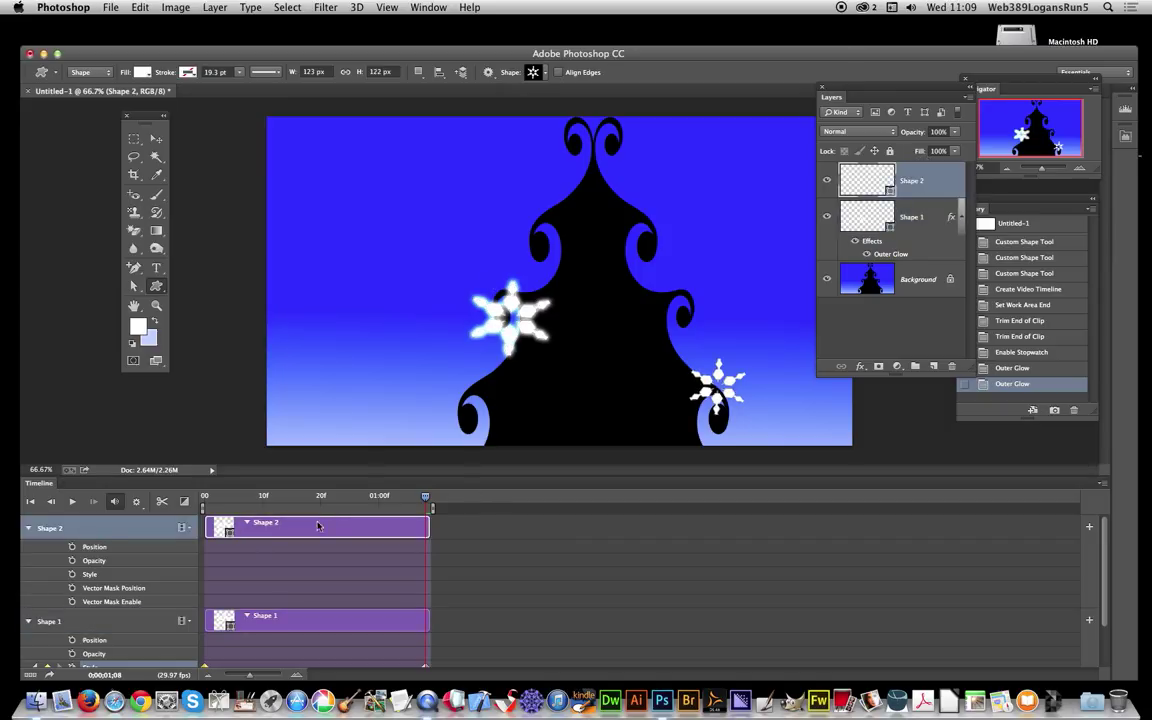
left_click(72, 575)
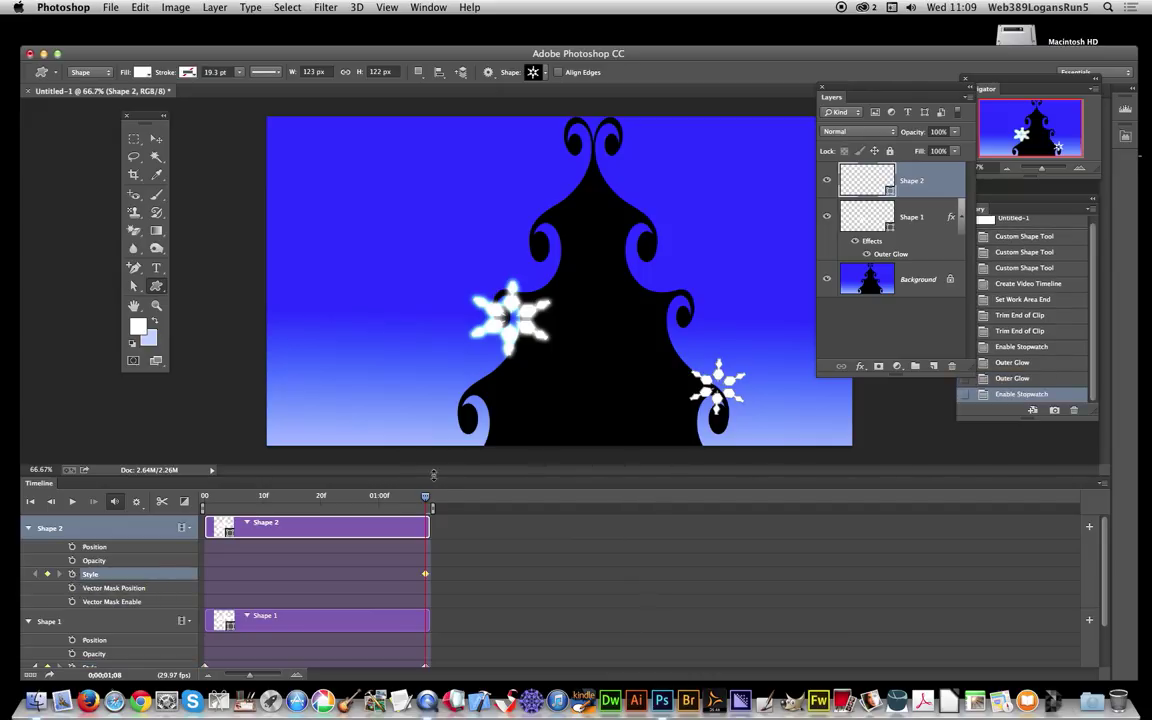
left_click_drag(427, 500, 190, 519)
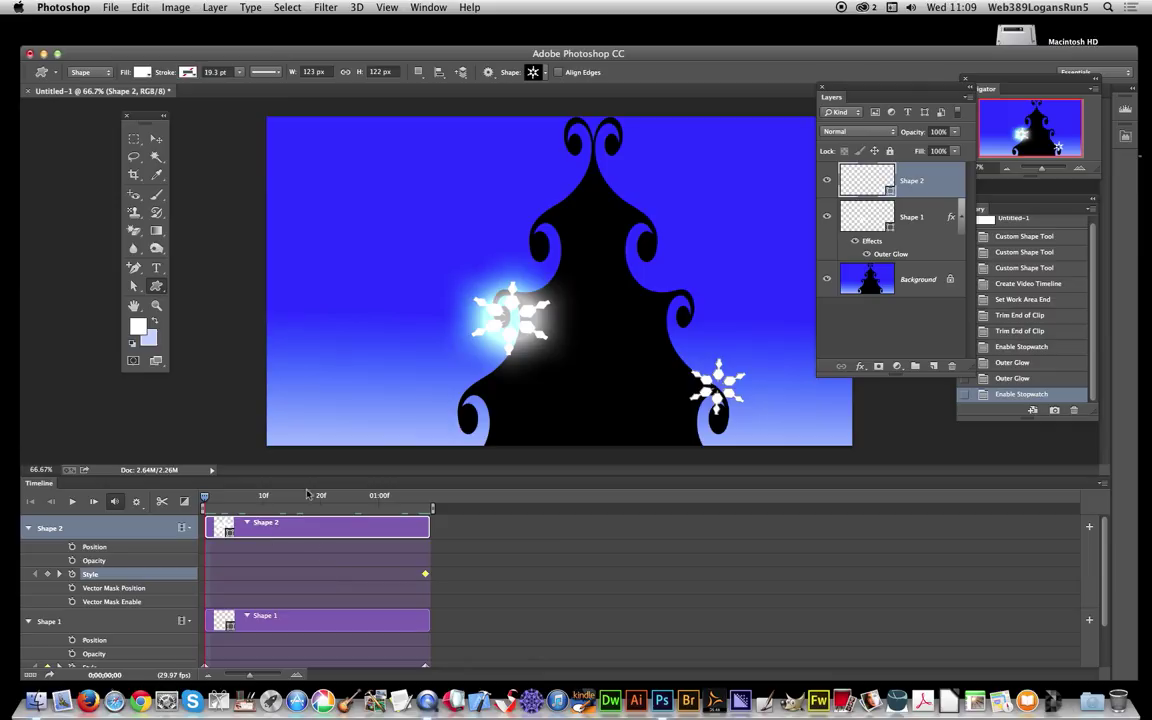
scroll(389, 579, "down", 1)
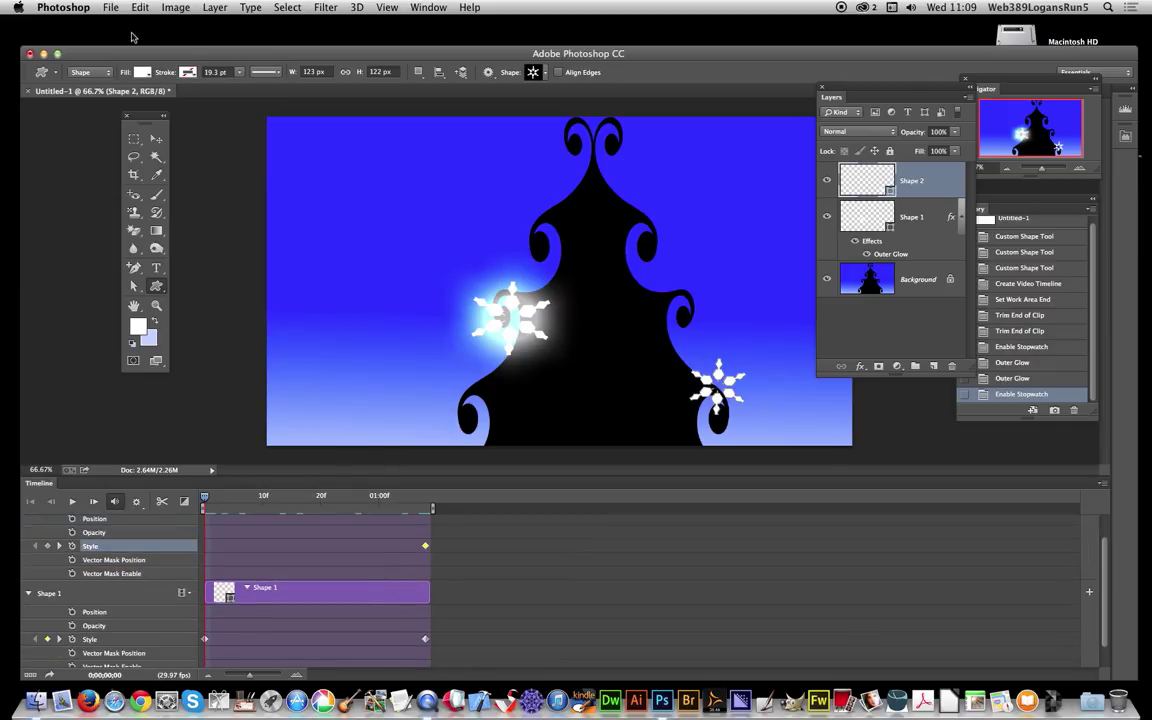
Give the right snowflake an Outer Glow with 9 px size
left_click(214, 7)
mouse_move(236, 97)
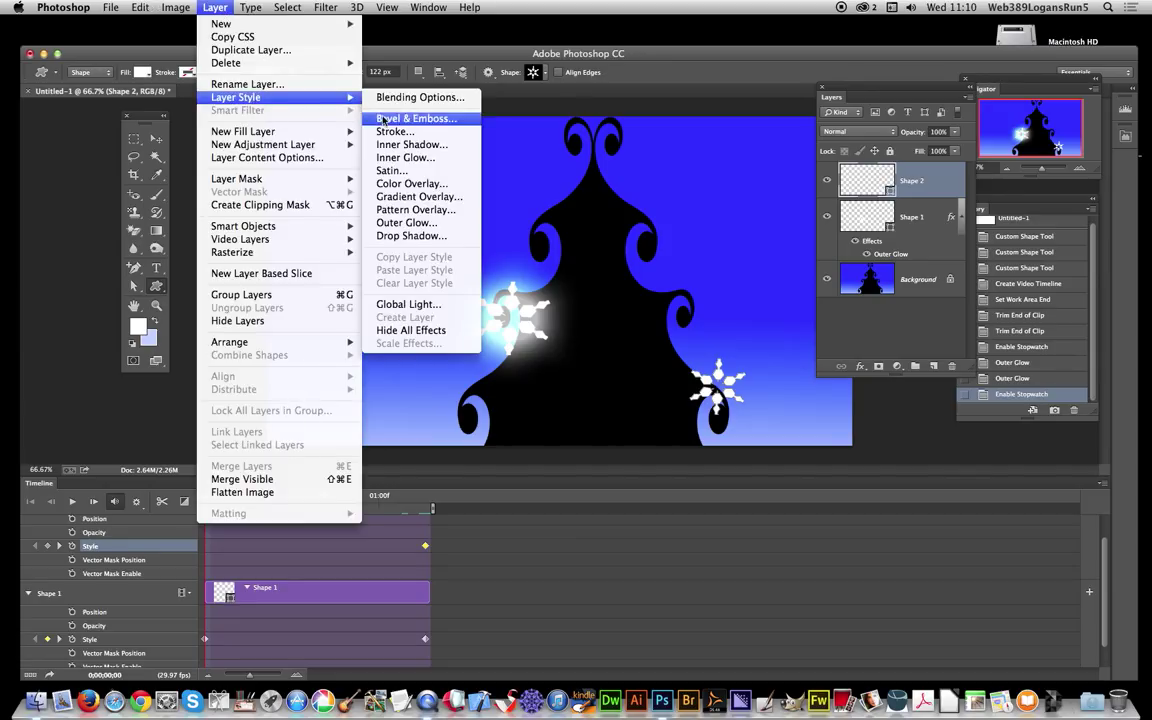
left_click(446, 226)
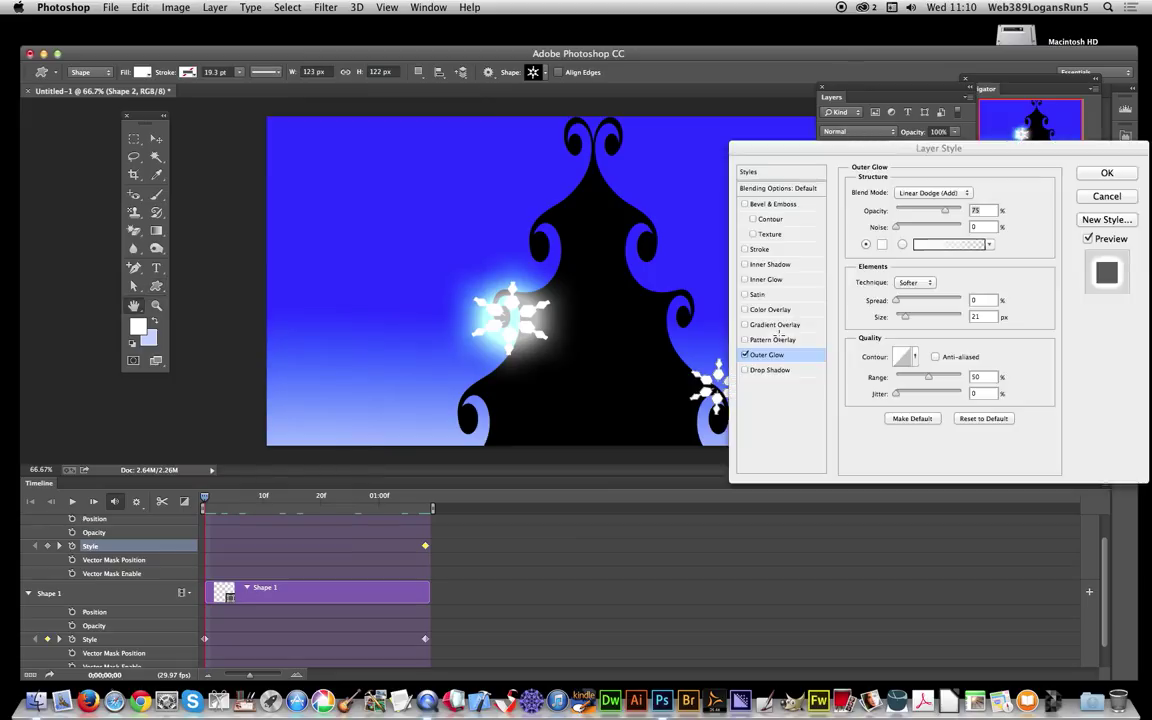
left_click(905, 318)
left_click_drag(905, 318, 901, 318)
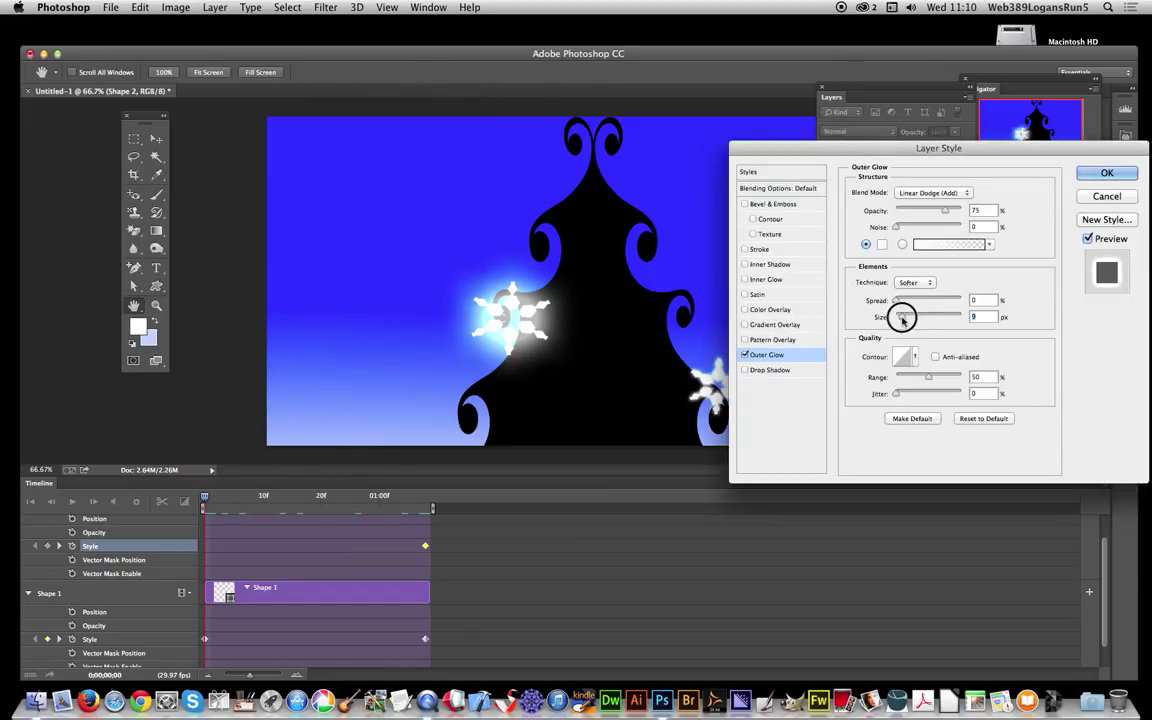
left_click(1107, 174)
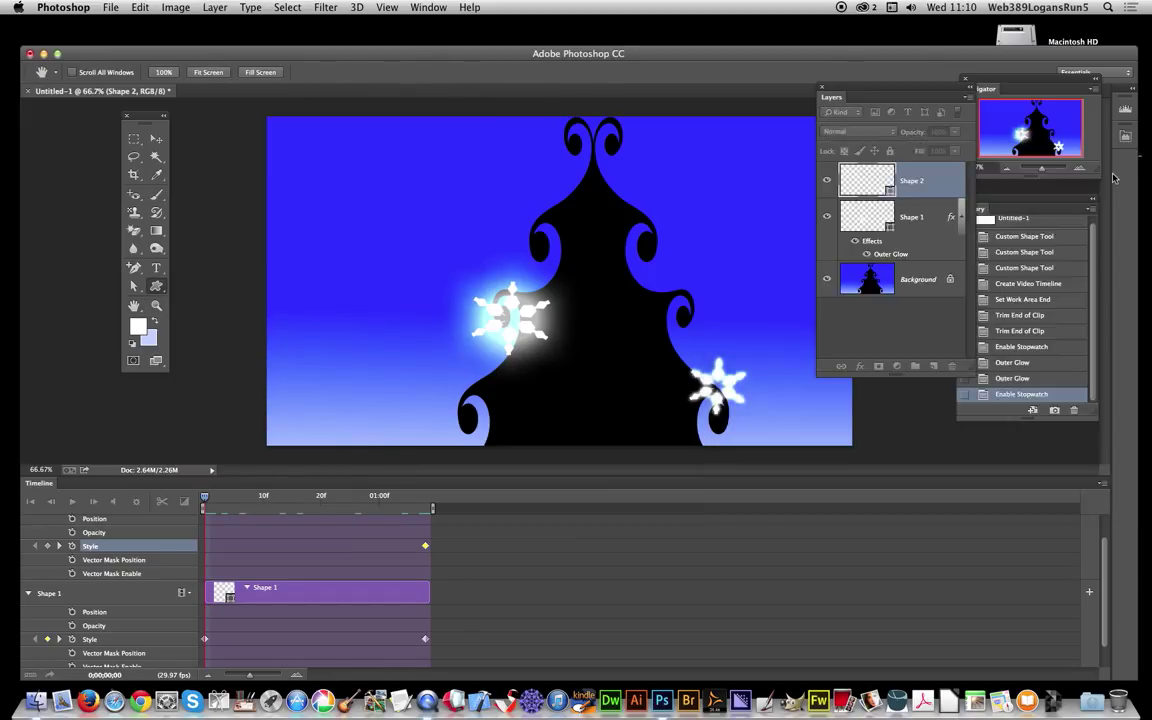
At the clip's end, raise the right snowflake's Outer Glow spread to 41%
left_click_drag(205, 500, 424, 500)
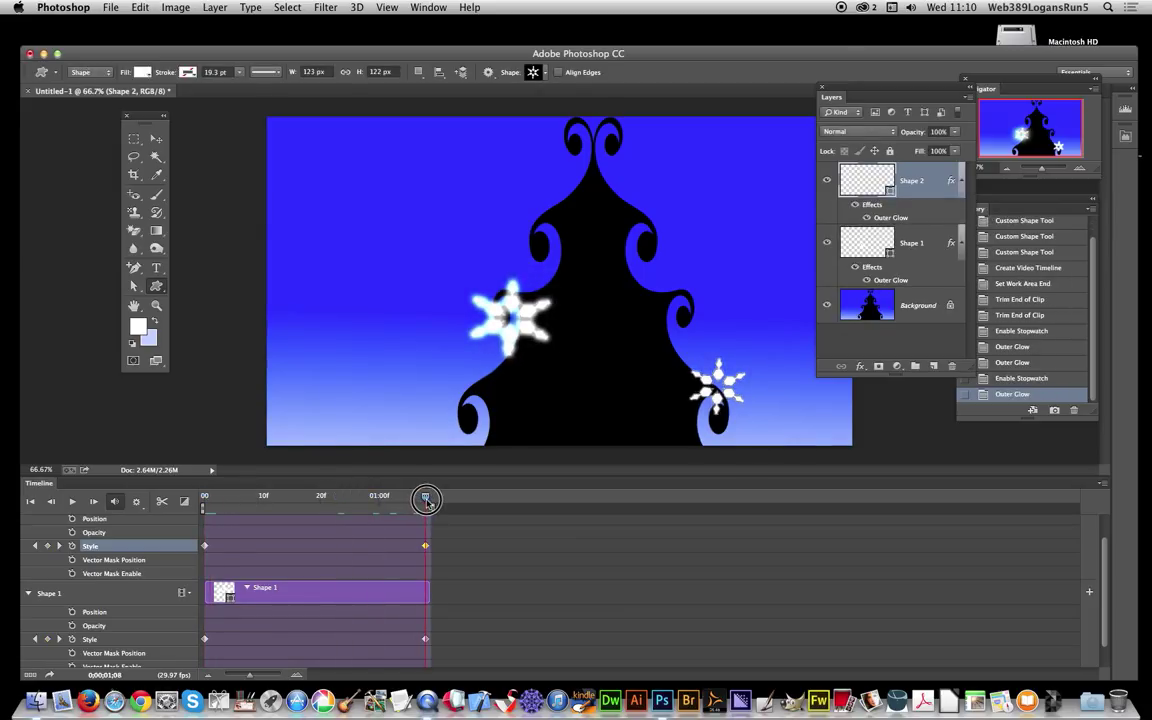
left_click(214, 8)
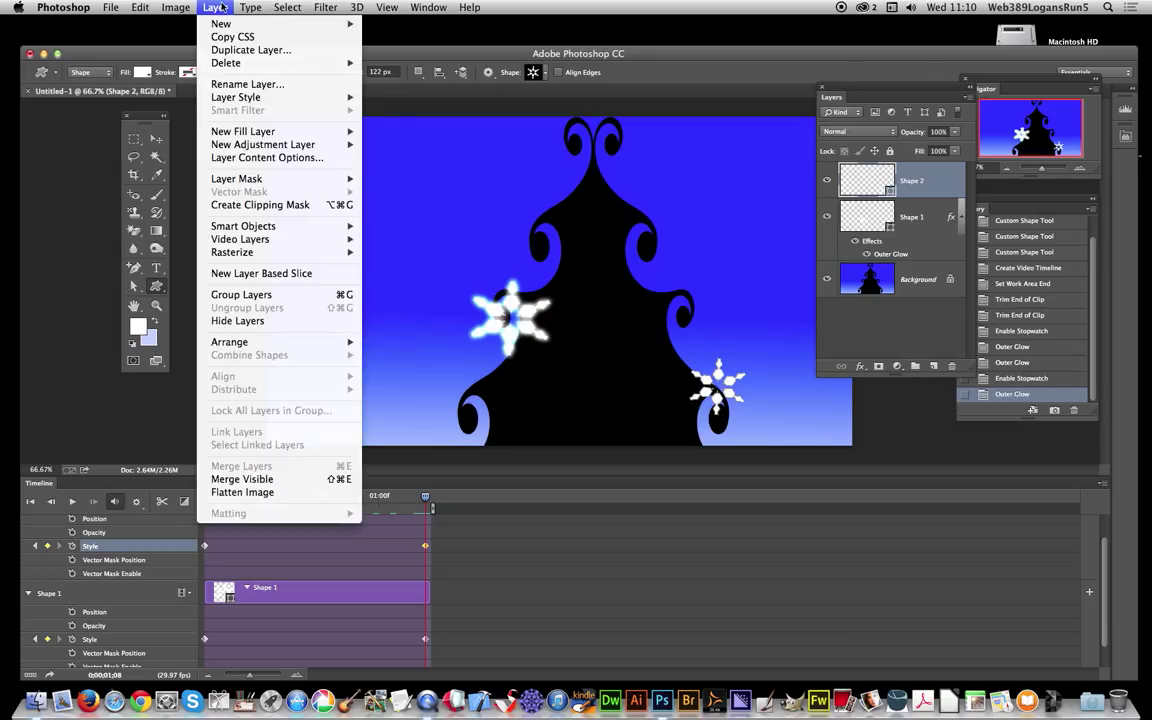
mouse_move(330, 97)
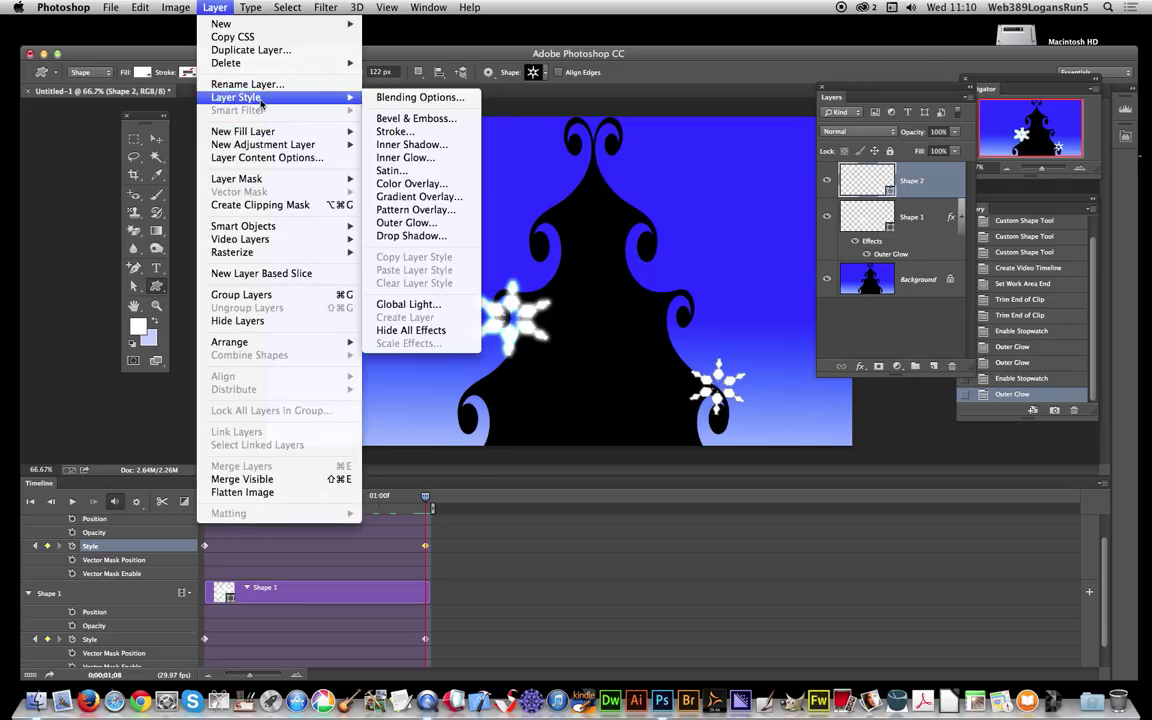
left_click(446, 227)
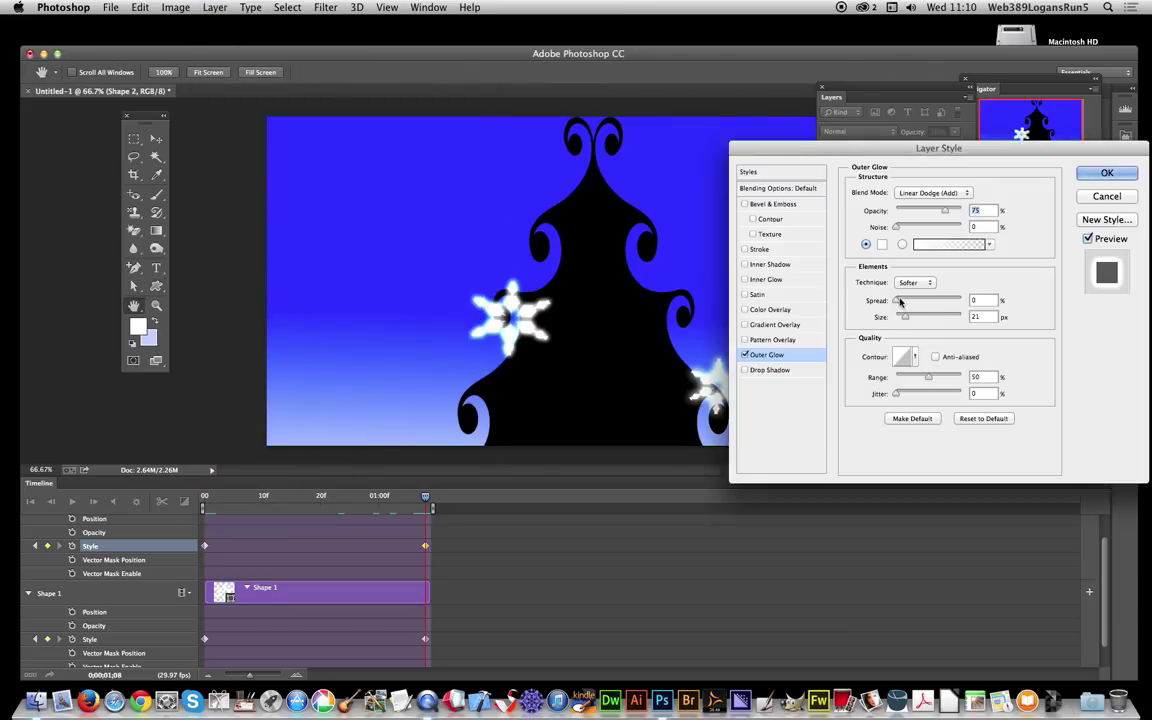
mouse_move(896, 300)
left_mouse_down()
mouse_move(928, 302)
mouse_move(904, 317)
left_mouse_up()
Commit the right snowflake's 41% spread glow and play back the timeline animation
left_click(1105, 174)
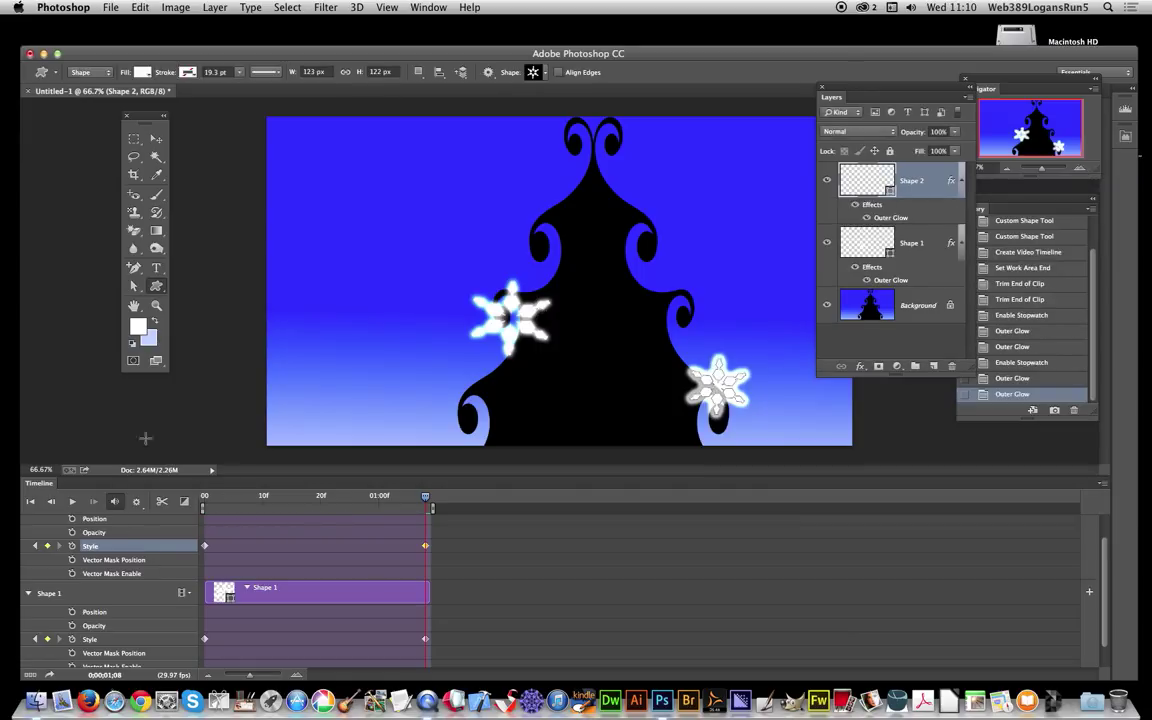
left_click(72, 503)
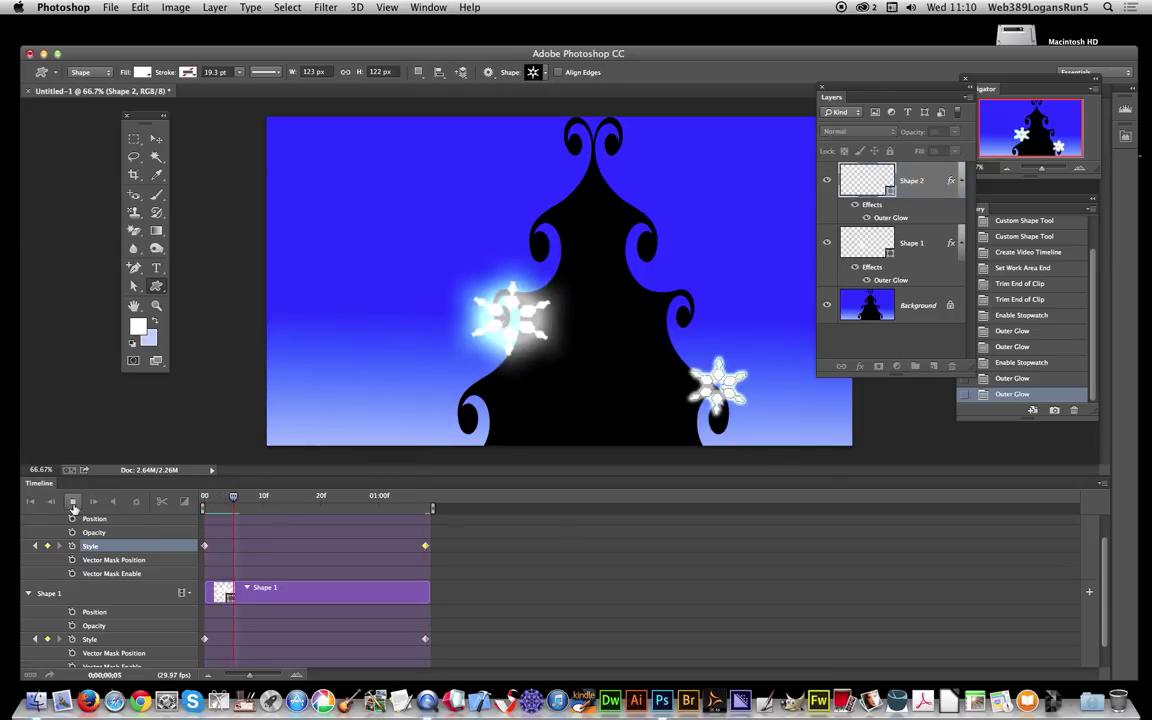